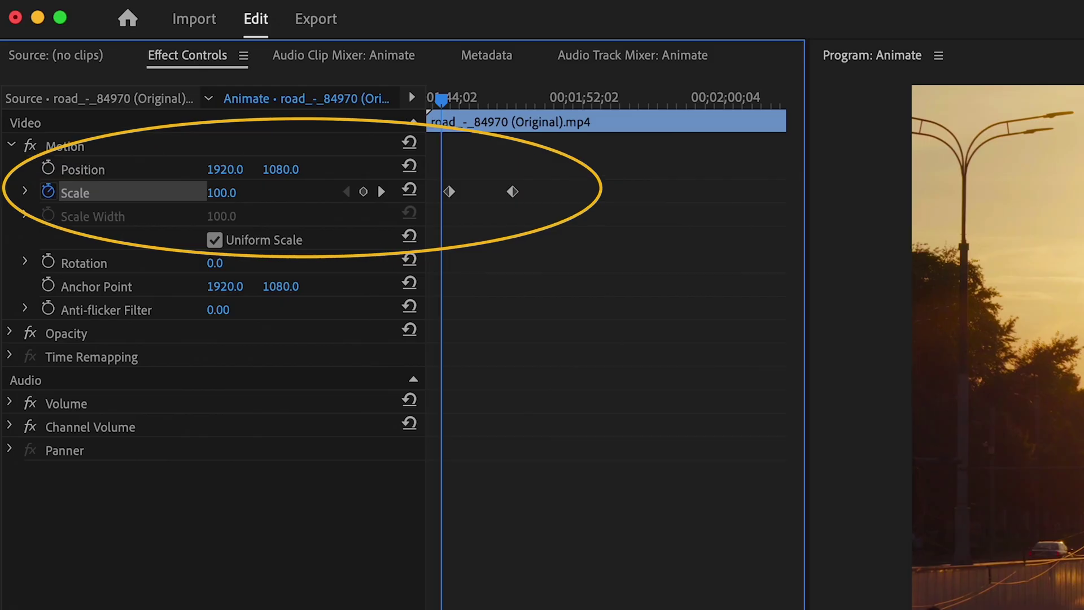
- Play the road clip to preview its zoom from Scale 100 to 124.5
{"action": "key", "text": "space"}
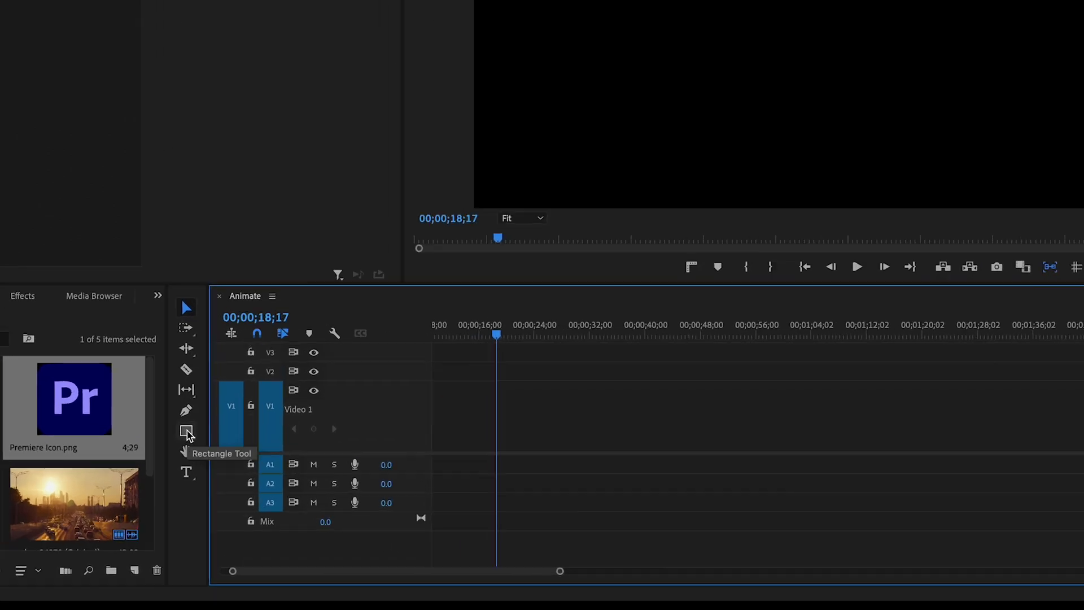
- Draw a circle with the Ellipse Tool and fill it orange, hex efb21e
{"action": "left_click_drag", "start_coordinate": [216, 481], "coordinate": [246, 491]}
{"action": "left_click_drag", "start_coordinate": [221, 408], "coordinate": [223, 409]}
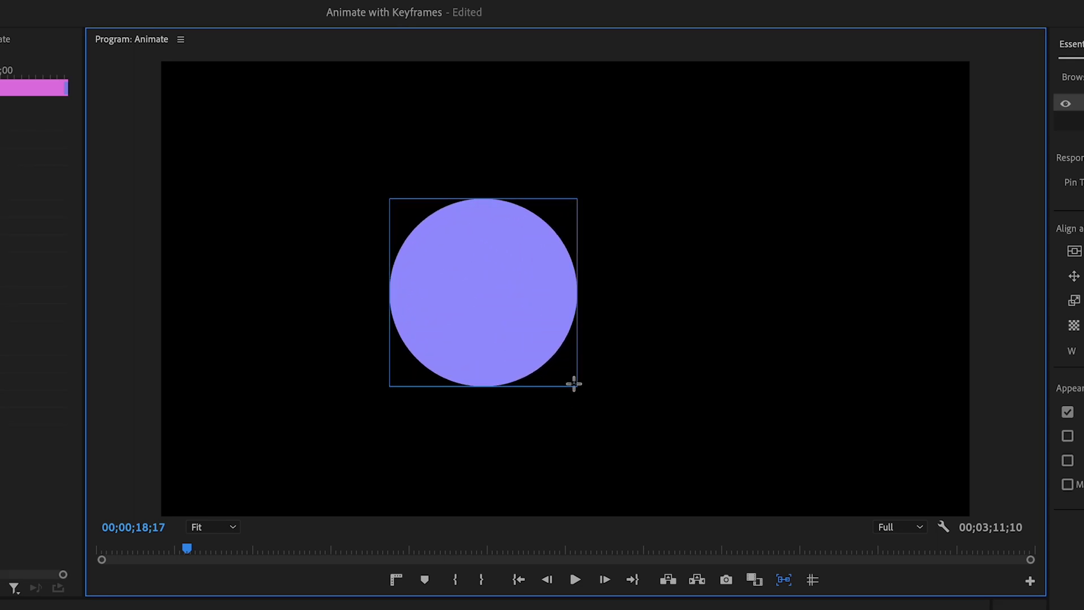
{"action": "left_click", "coordinate": [1018, 366]}
{"action": "type", "text": "efb21e"}
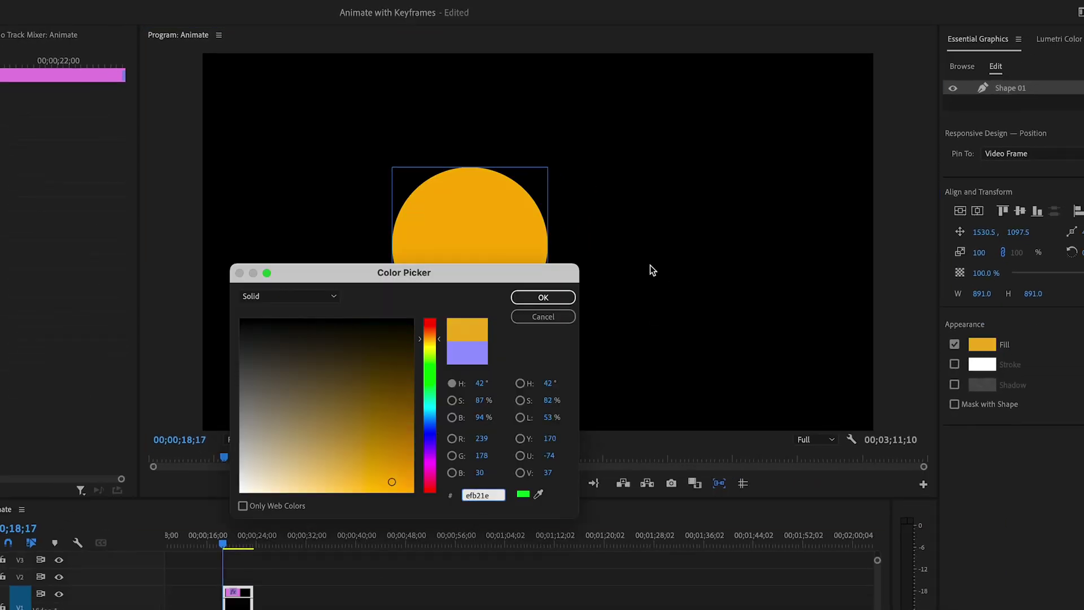
{"action": "key", "text": "Return"}
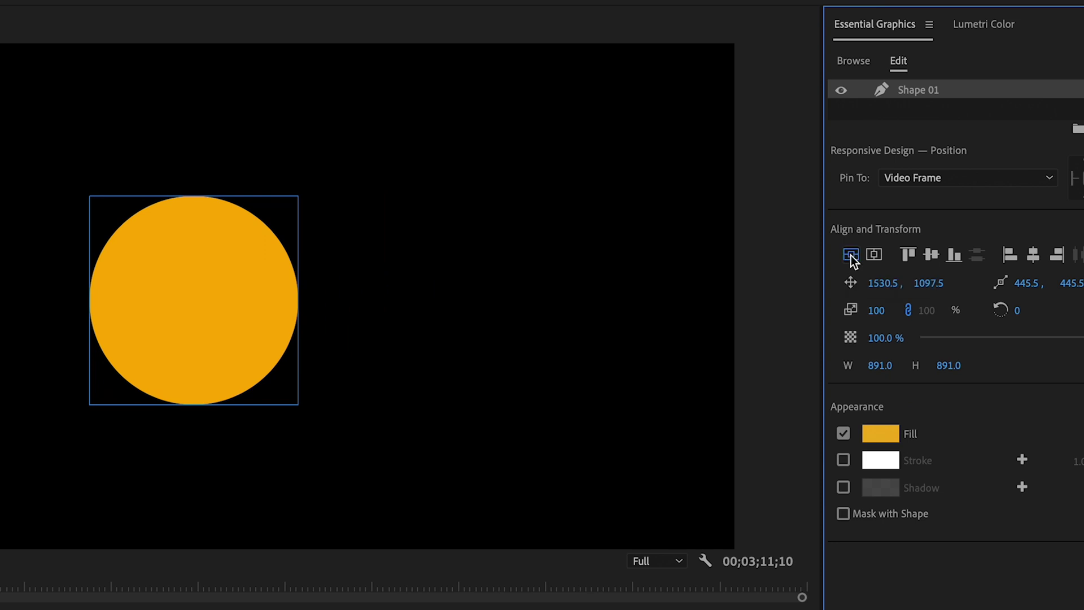
- Center the circle in the frame and draw a small 164 × 164 square on its lower left
{"action": "left_click", "coordinate": [851, 256]}
{"action": "left_click", "coordinate": [876, 255]}
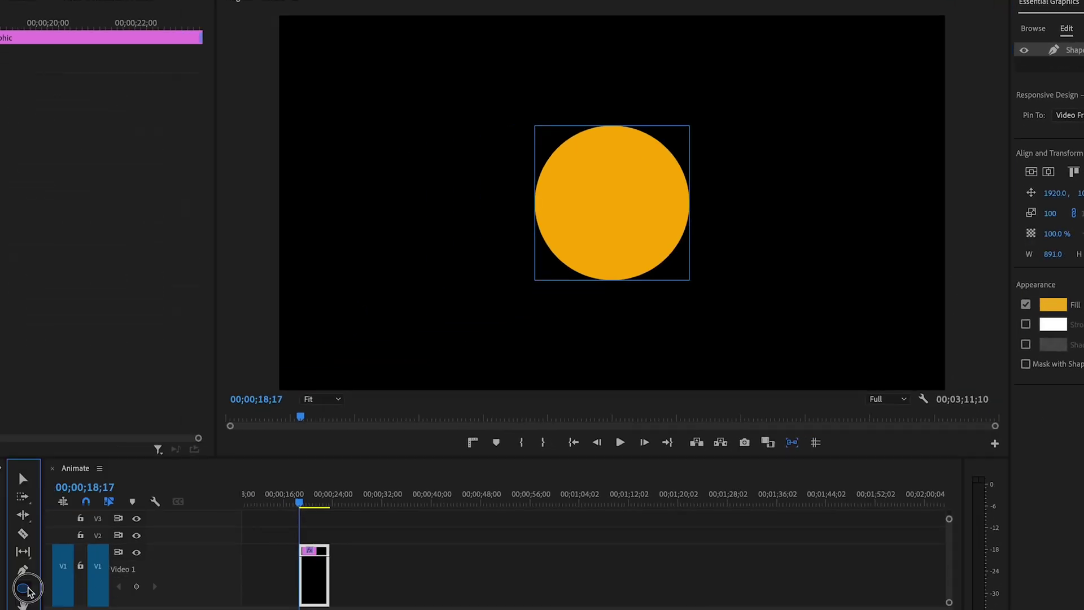
{"action": "left_click", "coordinate": [26, 588]}
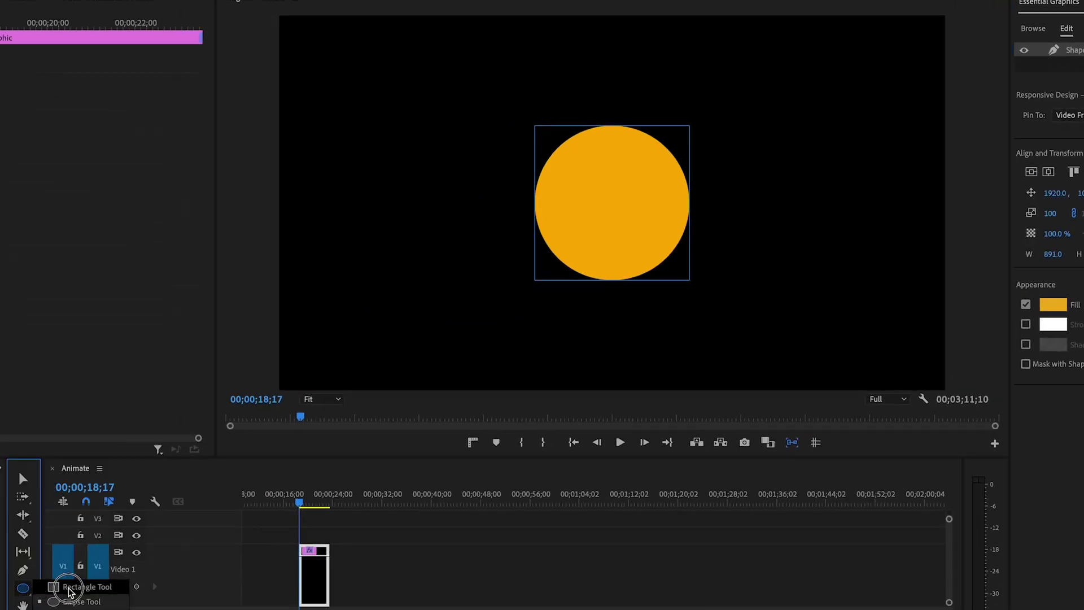
{"action": "left_click", "coordinate": [85, 587]}
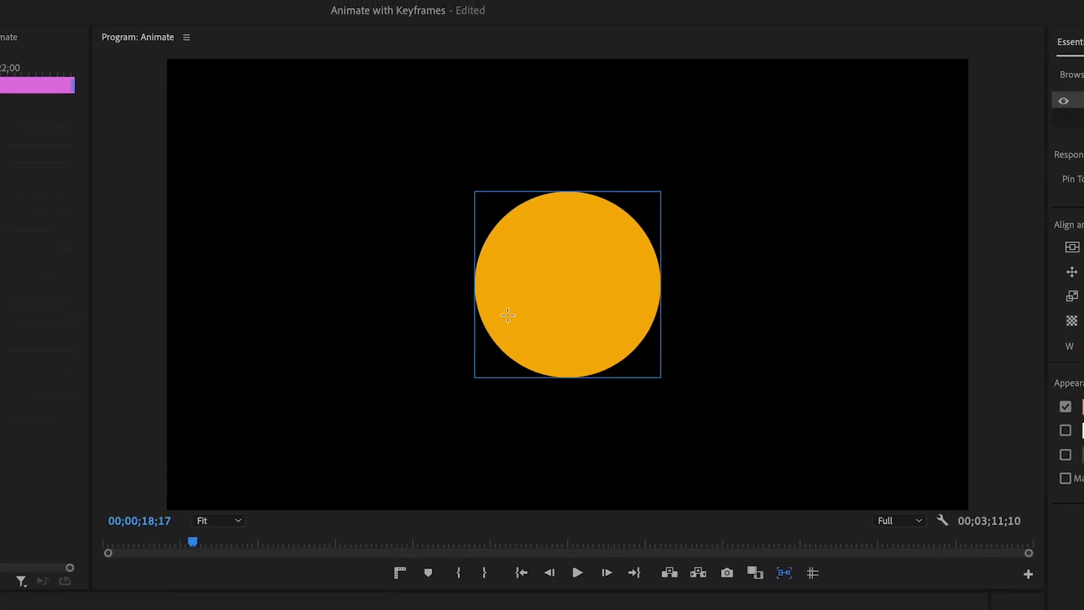
{"action": "left_click_drag", "start_coordinate": [564, 225], "coordinate": [569, 228]}
{"action": "left_click_drag", "start_coordinate": [512, 318], "coordinate": [540, 341]}
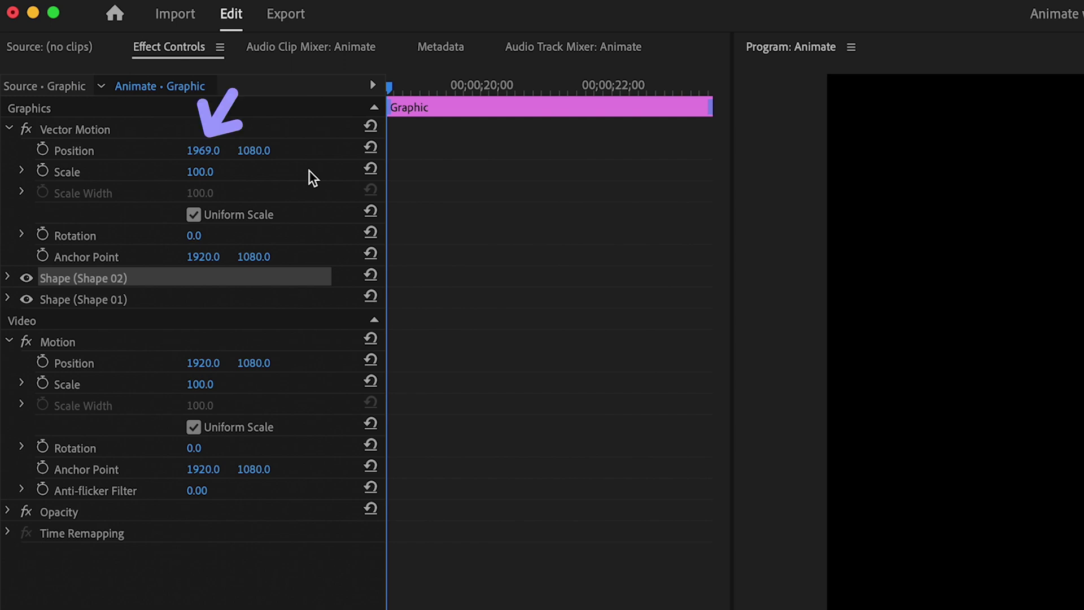
- Keyframe the graphic's Scale from 100 at the start to 150 near 00;00;22, then preview
{"action": "left_click", "coordinate": [310, 170]}
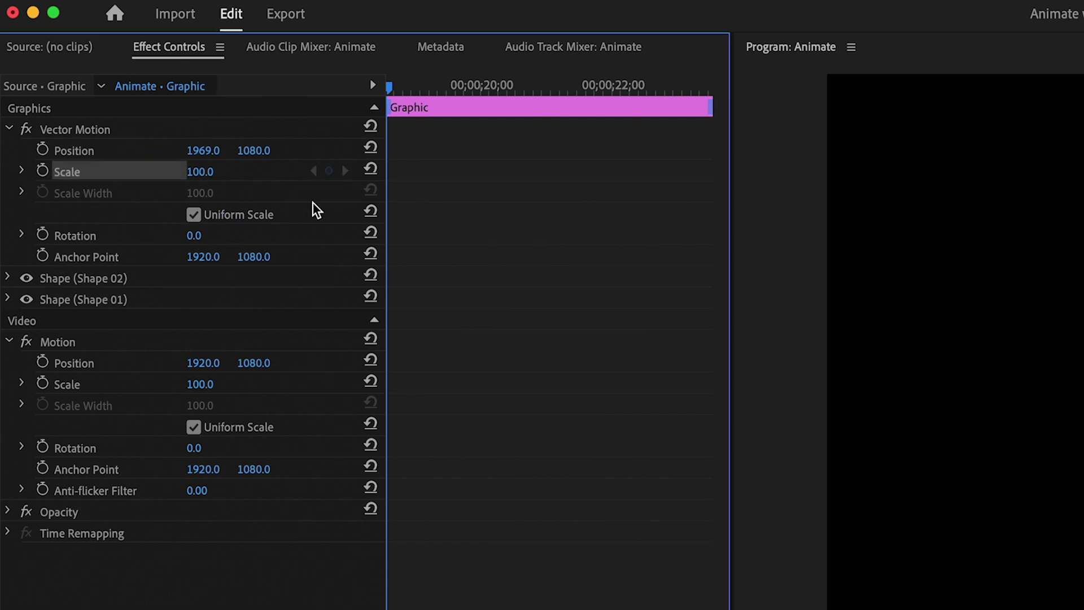
{"action": "left_click_drag", "start_coordinate": [391, 86], "coordinate": [419, 87]}
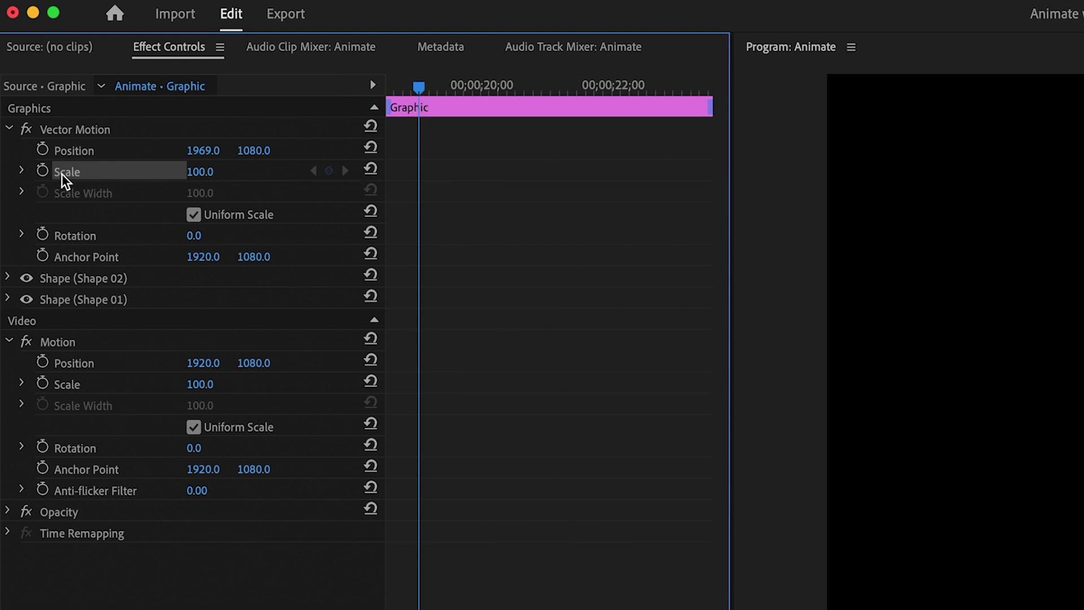
{"action": "left_click", "coordinate": [45, 172]}
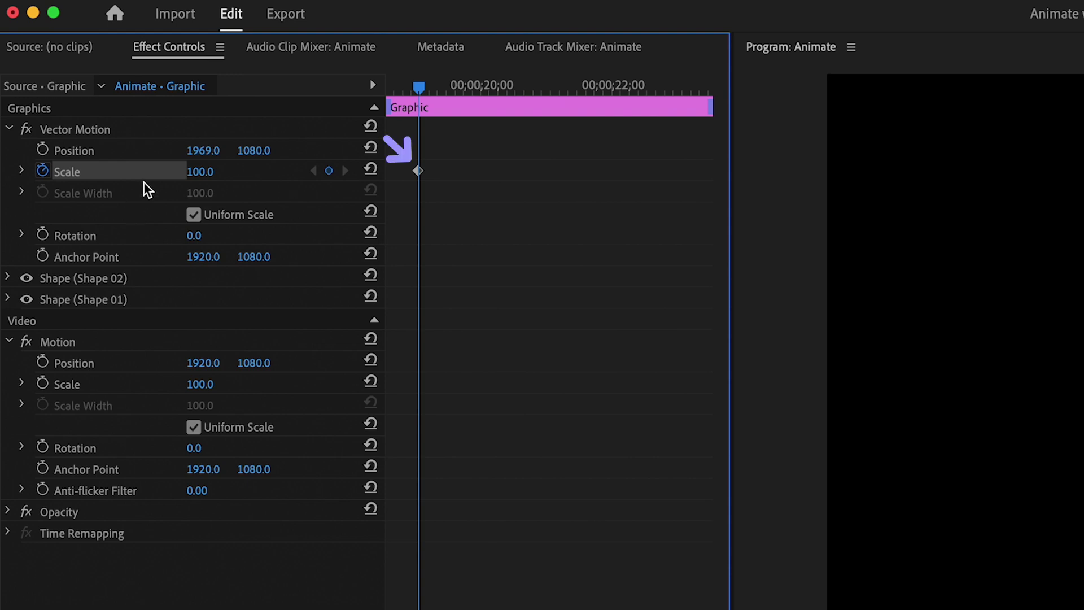
{"action": "left_click_drag", "start_coordinate": [418, 86], "coordinate": [640, 96]}
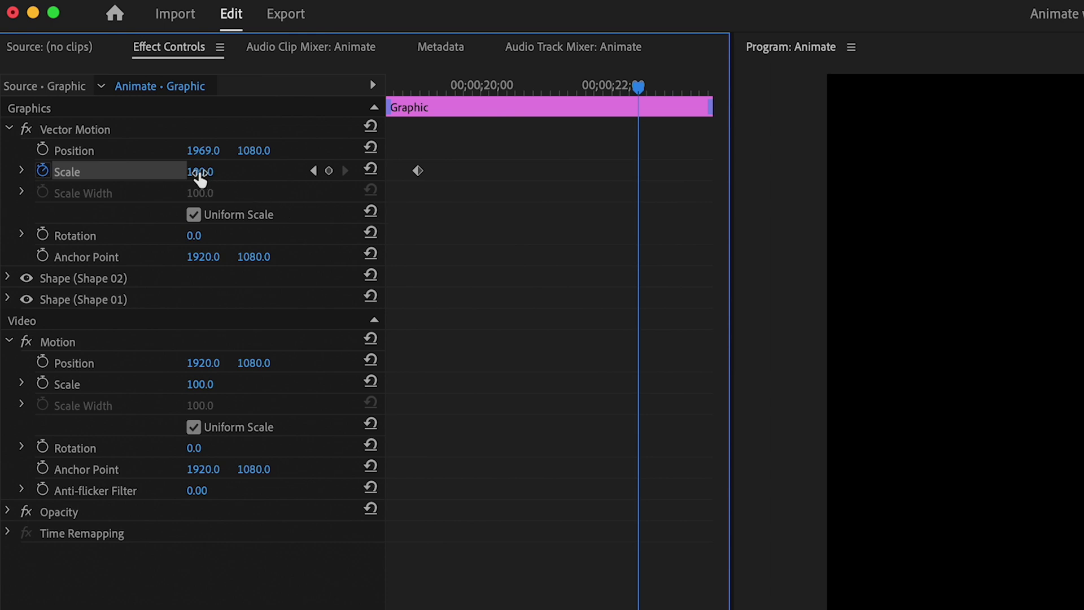
{"action": "left_click", "coordinate": [199, 173]}
{"action": "type", "text": "150"}
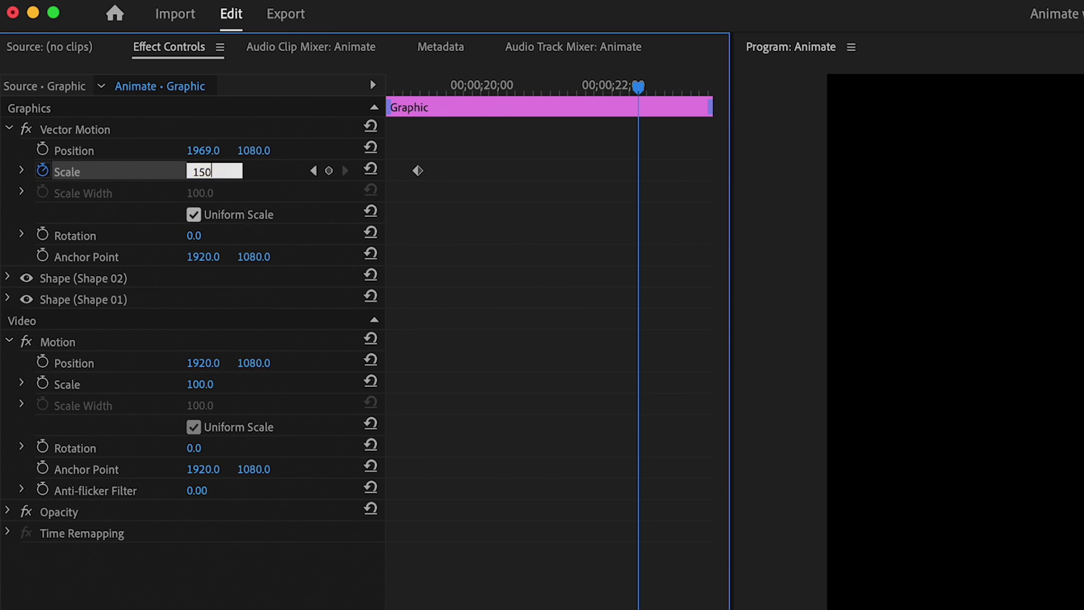
{"action": "key", "text": "Return"}
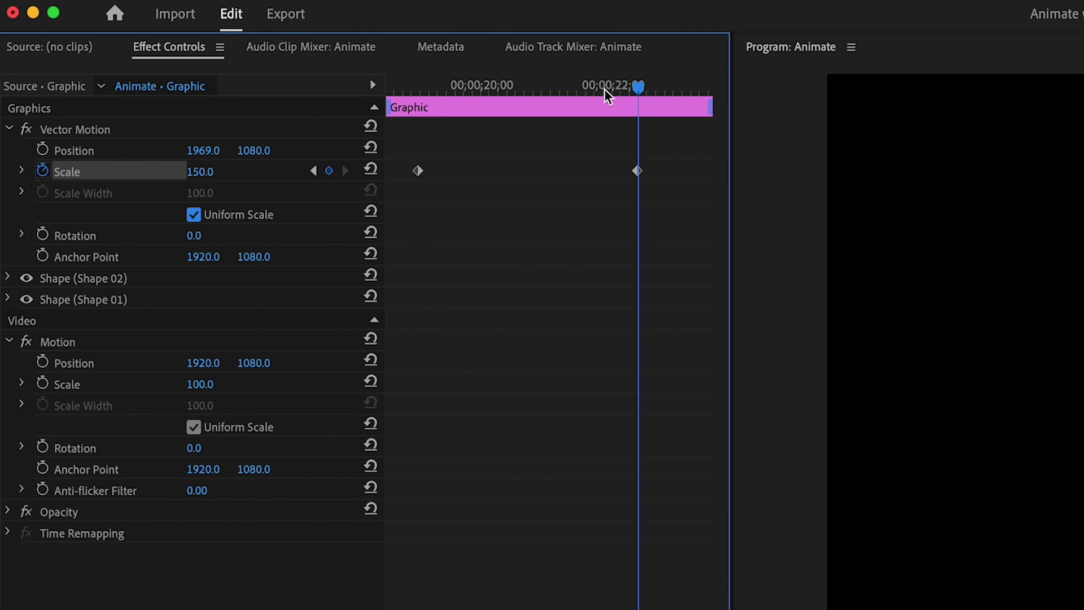
{"action": "left_click_drag", "start_coordinate": [636, 86], "coordinate": [411, 108]}
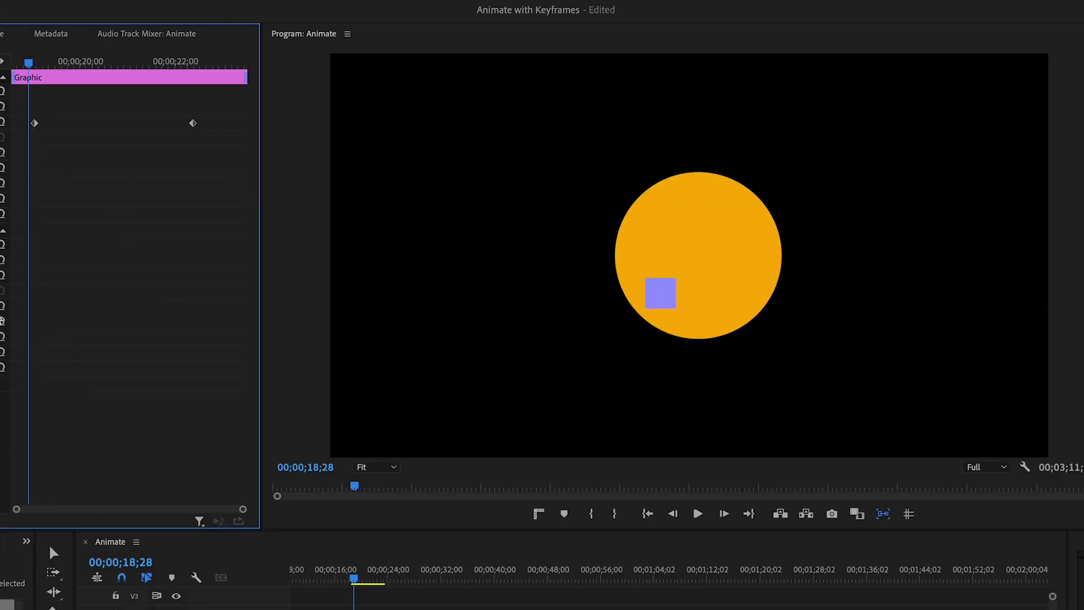
{"action": "key", "text": "space"}
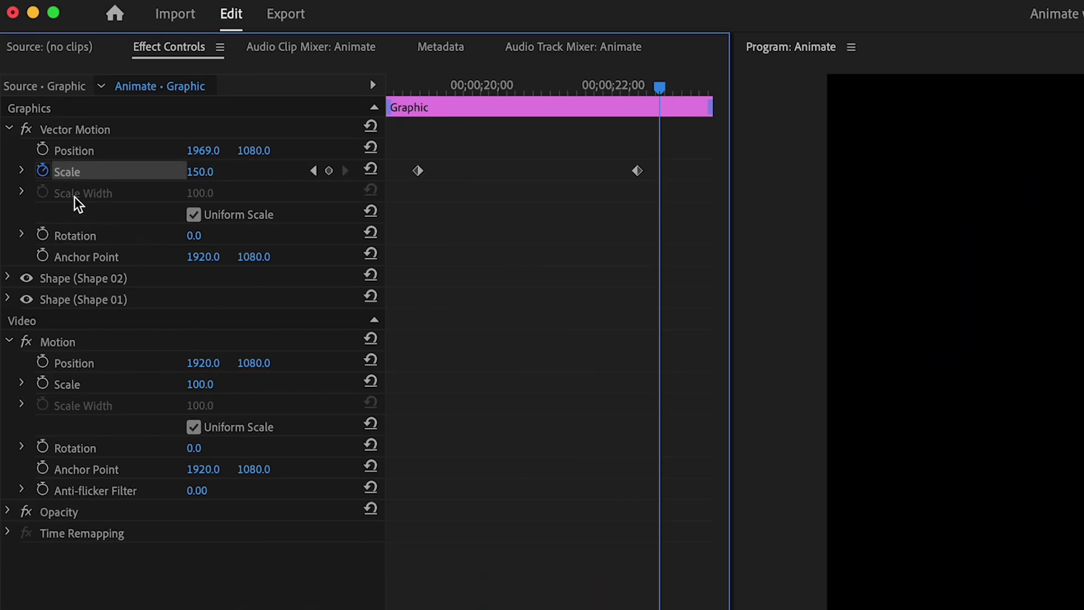
- Delete the graphic's Scale keyframes and reset Scale to 100
{"action": "left_click", "coordinate": [42, 170]}
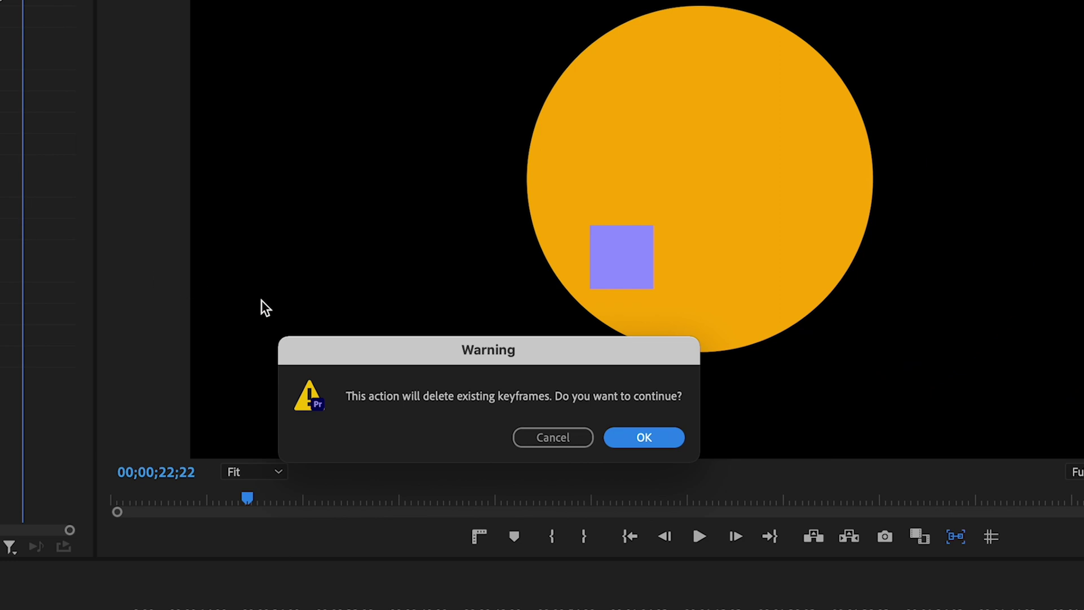
{"action": "left_click", "coordinate": [642, 440]}
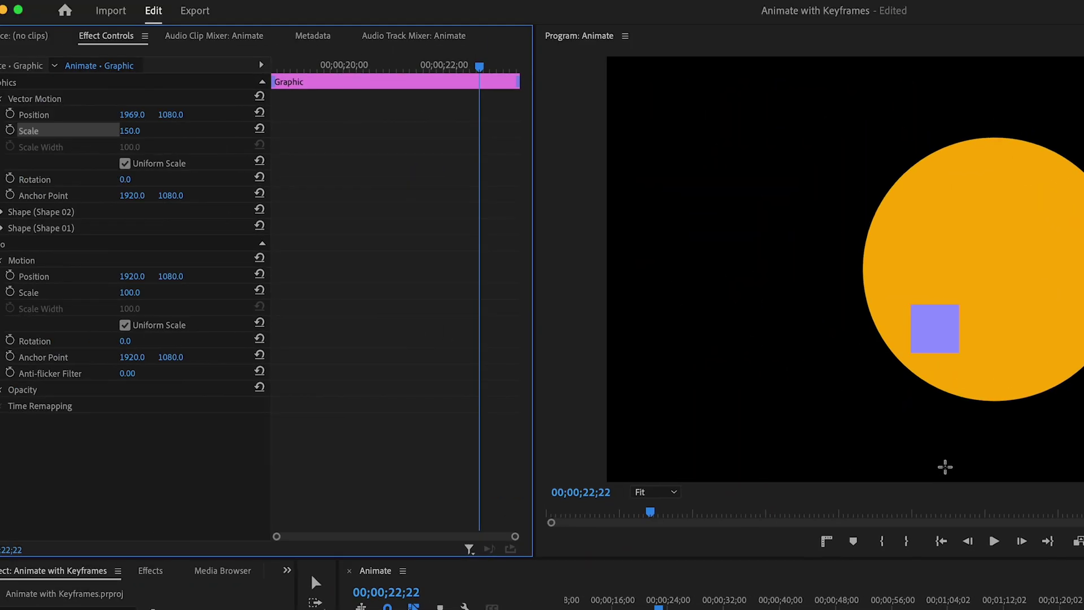
{"action": "left_click", "coordinate": [260, 129]}
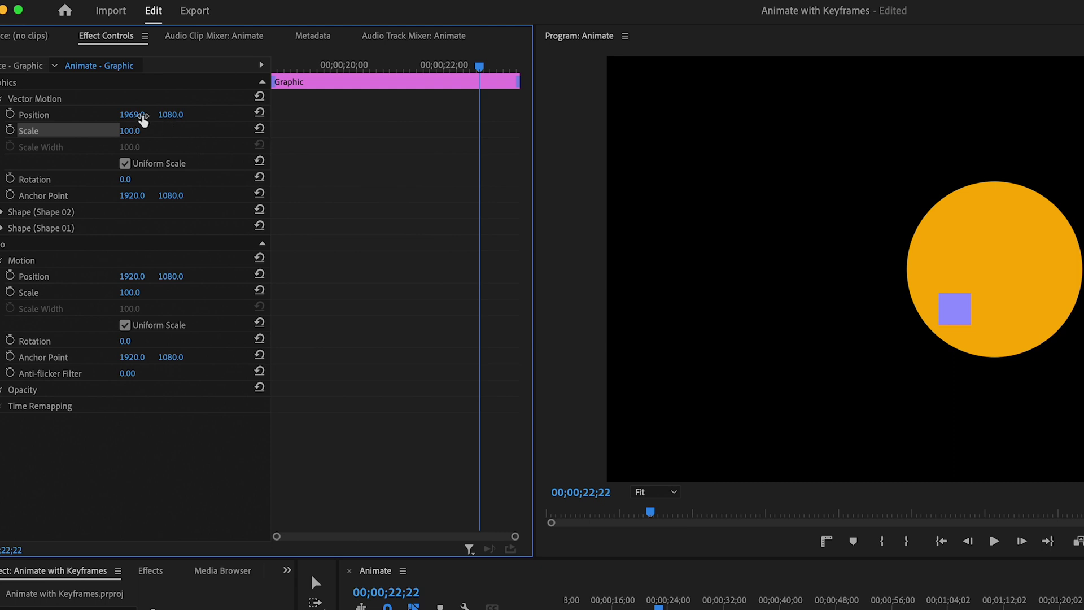
- Keyframe the ball's Position from X 629 to 2169 off the right edge, then preview
{"action": "left_click_drag", "start_coordinate": [131, 114], "coordinate": [3, 115]}
{"action": "left_click_drag", "start_coordinate": [437, 66], "coordinate": [285, 68]}
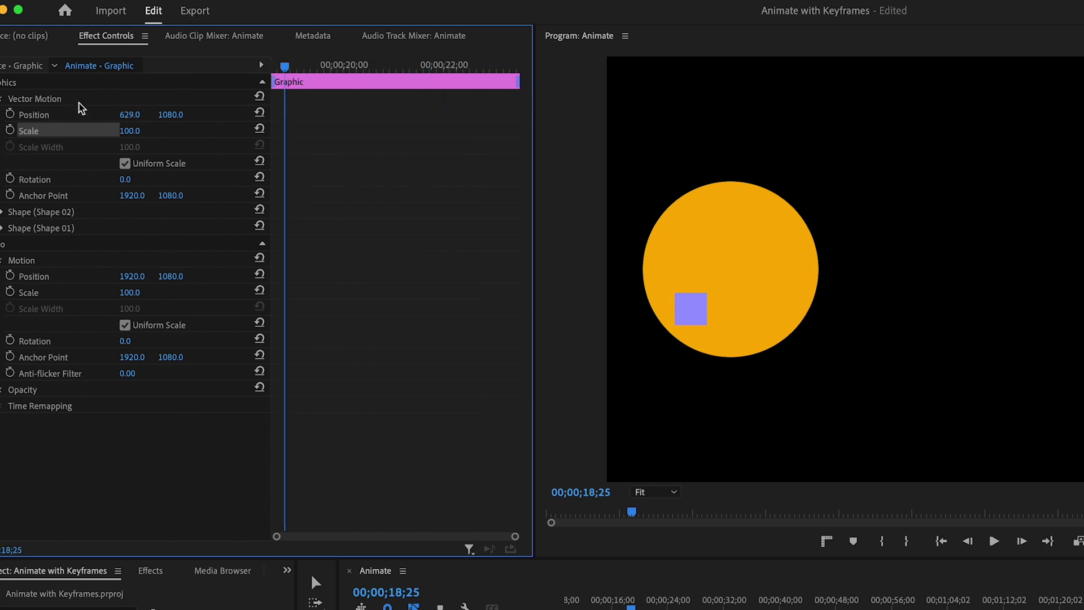
{"action": "left_click", "coordinate": [10, 115]}
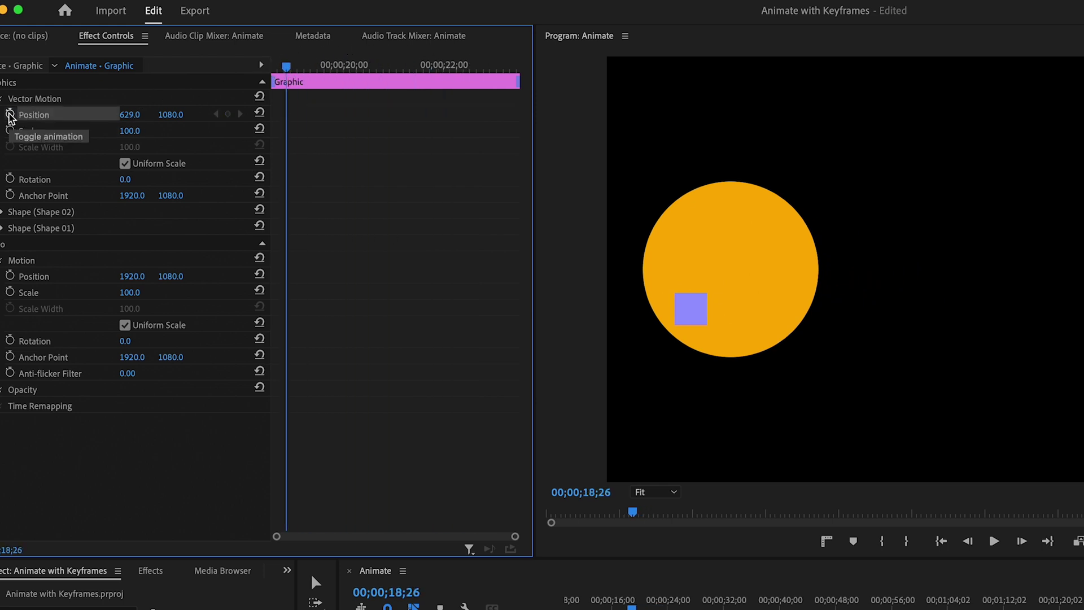
{"action": "left_click_drag", "start_coordinate": [287, 70], "coordinate": [491, 84]}
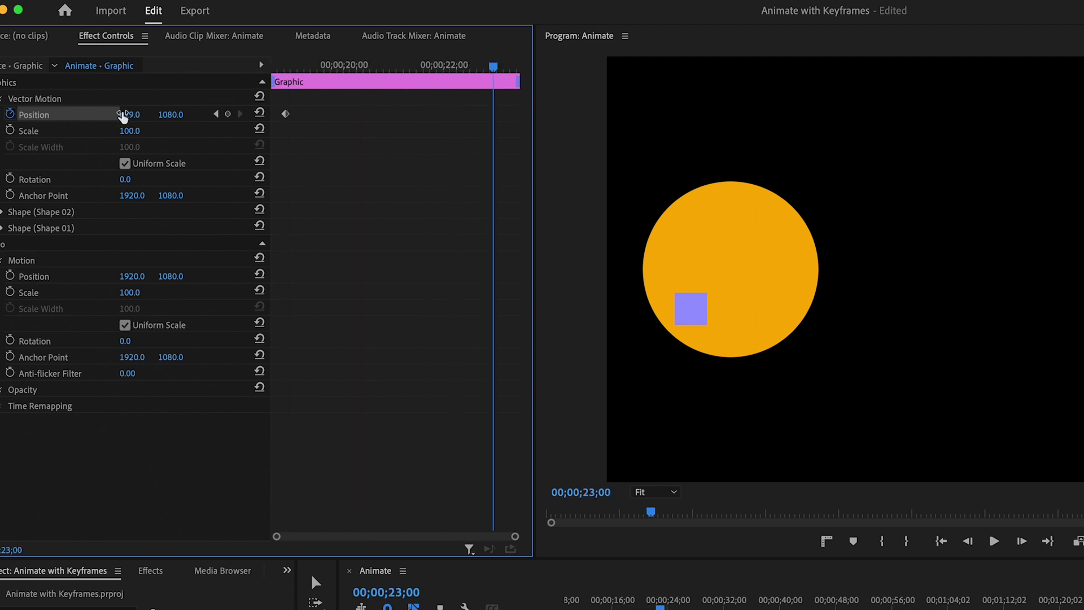
{"action": "left_click_drag", "start_coordinate": [123, 117], "coordinate": [186, 116]}
{"action": "left_click", "coordinate": [138, 65]}
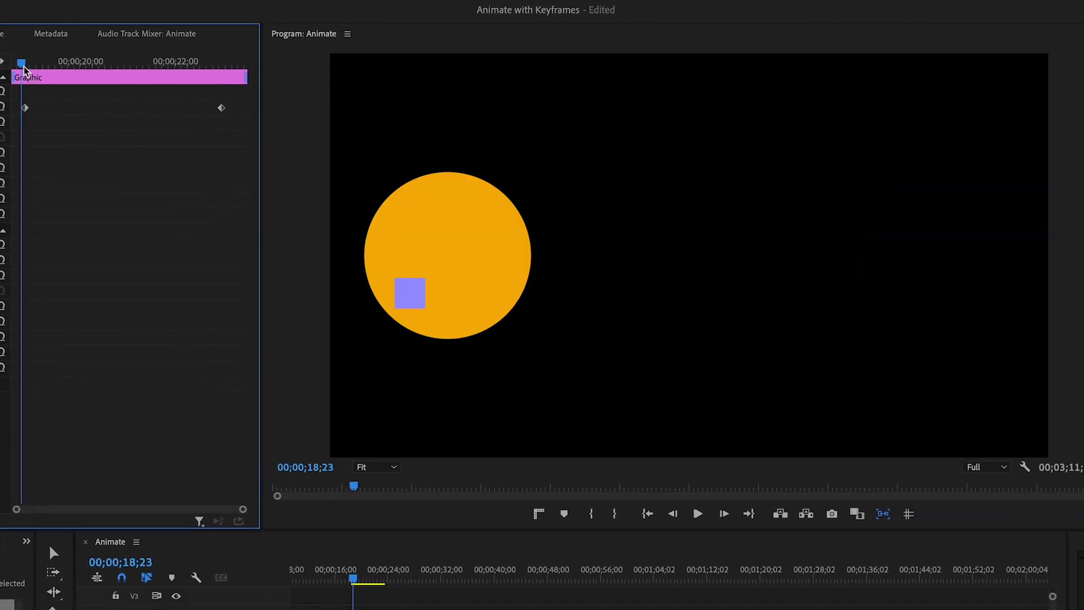
{"action": "key", "text": "space"}
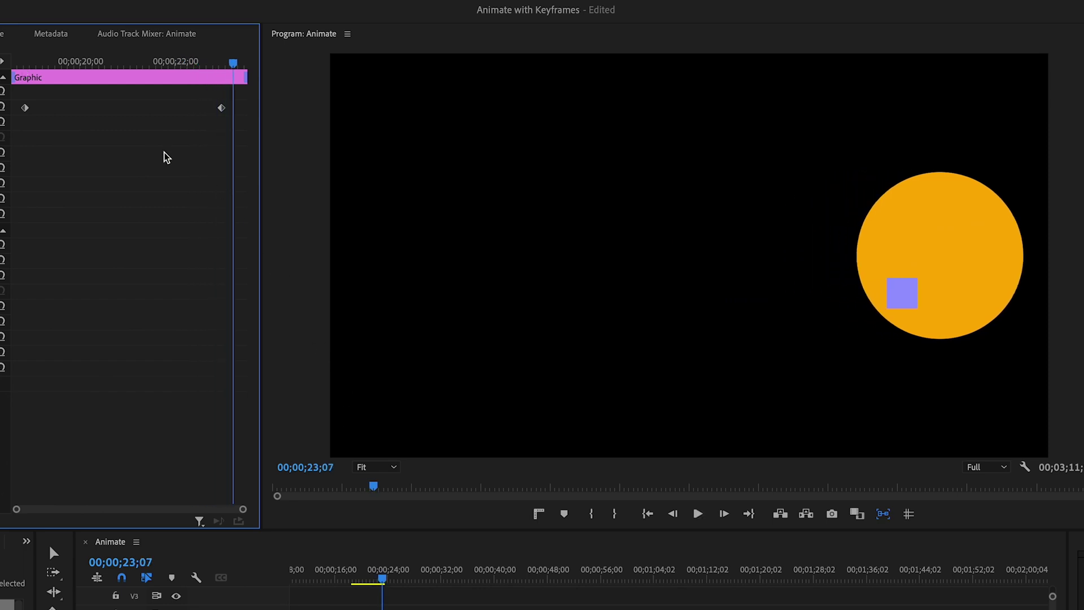
- Drag the two Position keyframes closer together and preview the faster ball movement
{"action": "left_click_drag", "start_coordinate": [28, 112], "coordinate": [84, 112]}
{"action": "left_click", "coordinate": [220, 109]}
{"action": "left_click_drag", "start_coordinate": [219, 113], "coordinate": [145, 112]}
{"action": "left_click", "coordinate": [74, 62]}
{"action": "key", "text": "space"}
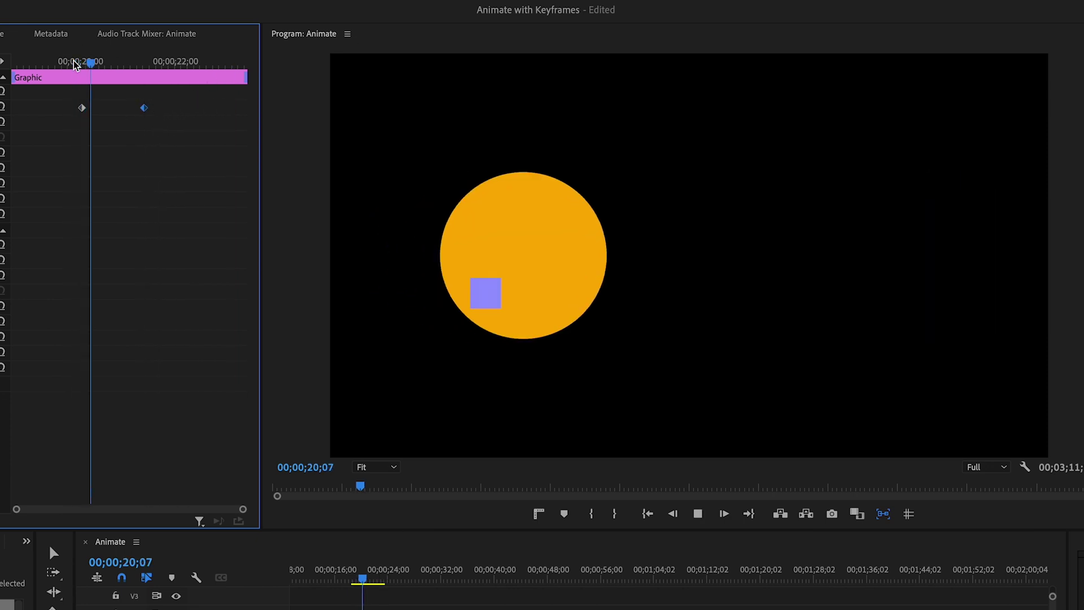
{"action": "key", "text": "space"}
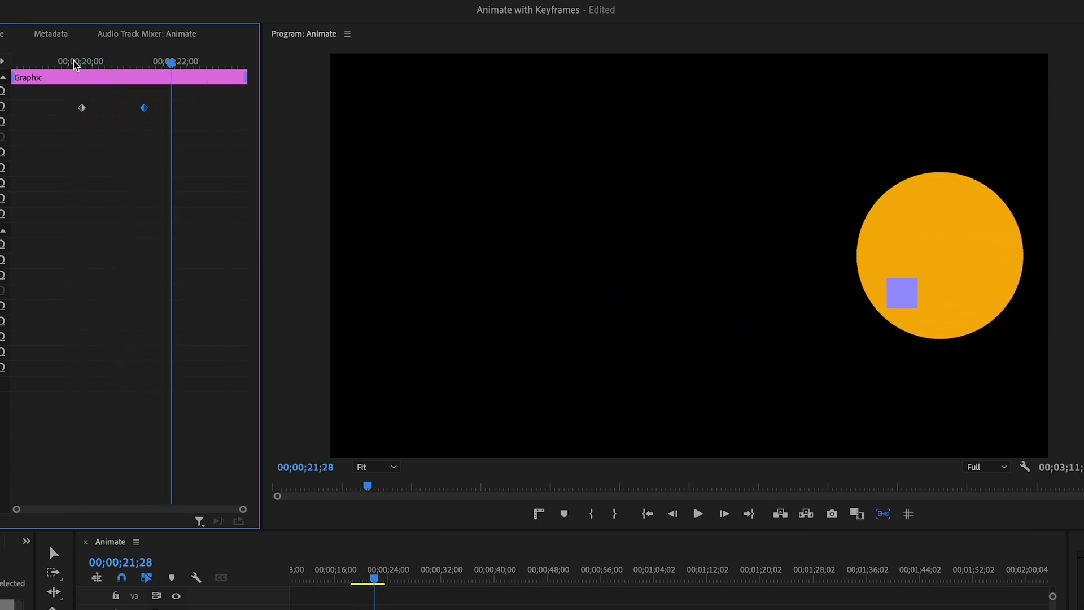
- Move the Position keyframes back to the clip start and 00;00;23;08, then preview
{"action": "left_click_drag", "start_coordinate": [79, 108], "coordinate": [25, 108]}
{"action": "left_click_drag", "start_coordinate": [144, 109], "coordinate": [231, 108]}
{"action": "left_click", "coordinate": [25, 63]}
{"action": "key", "text": "space"}
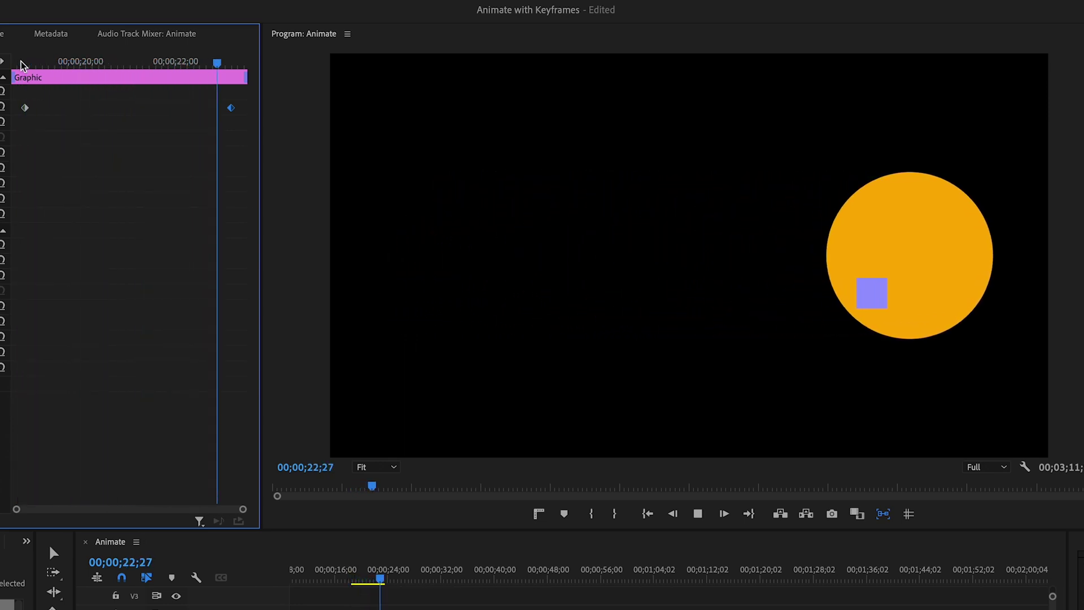
{"action": "key", "text": "space"}
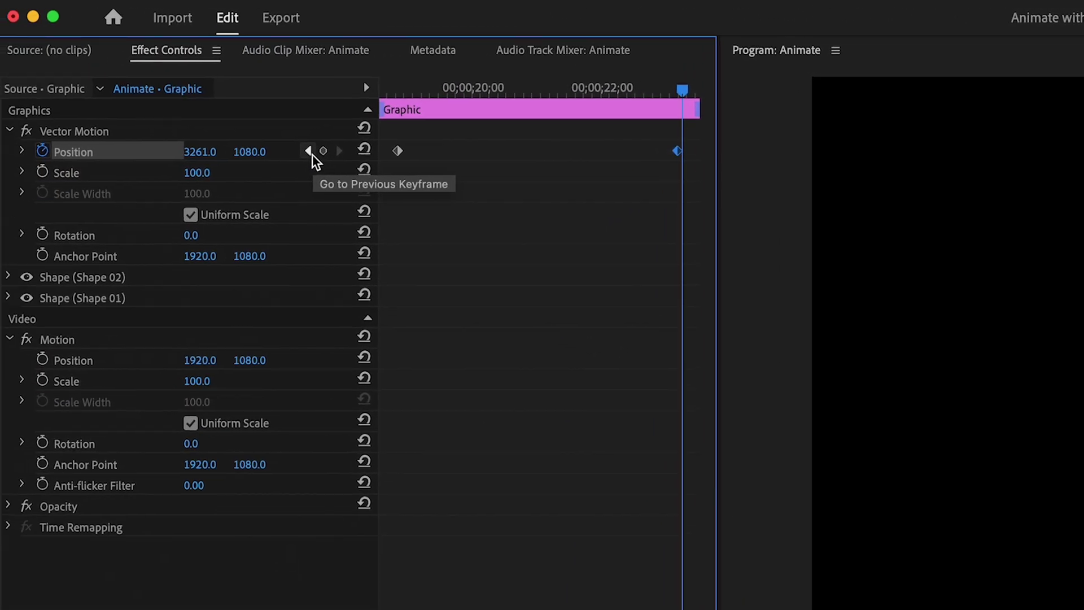
- Keyframe Rotation from 0.0 at the clip start to 1x0.0° at the last Position keyframe
{"action": "left_click", "coordinate": [309, 152]}
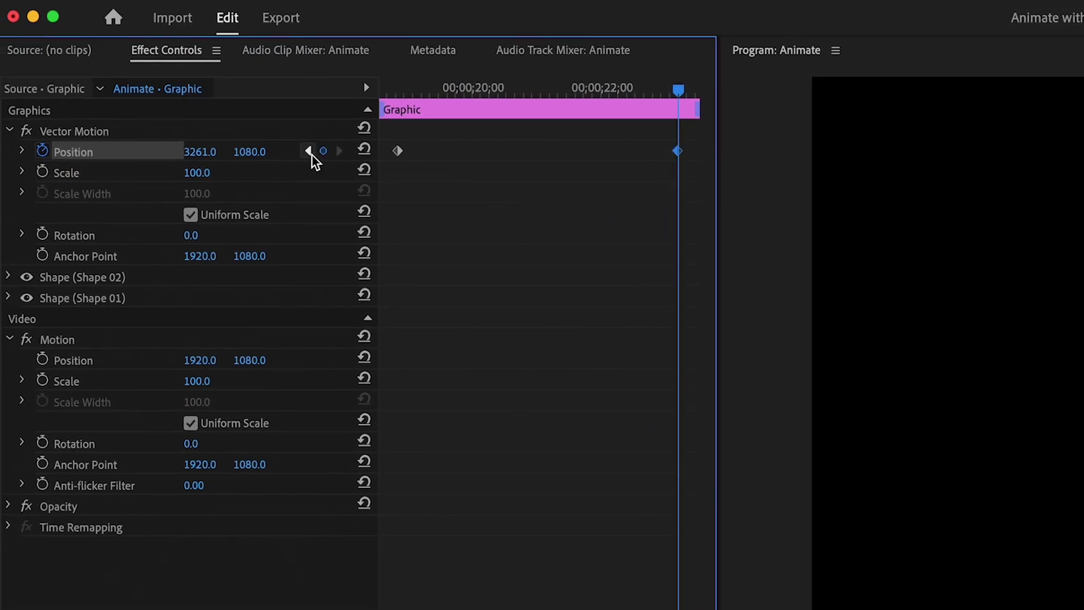
{"action": "left_click", "coordinate": [310, 153]}
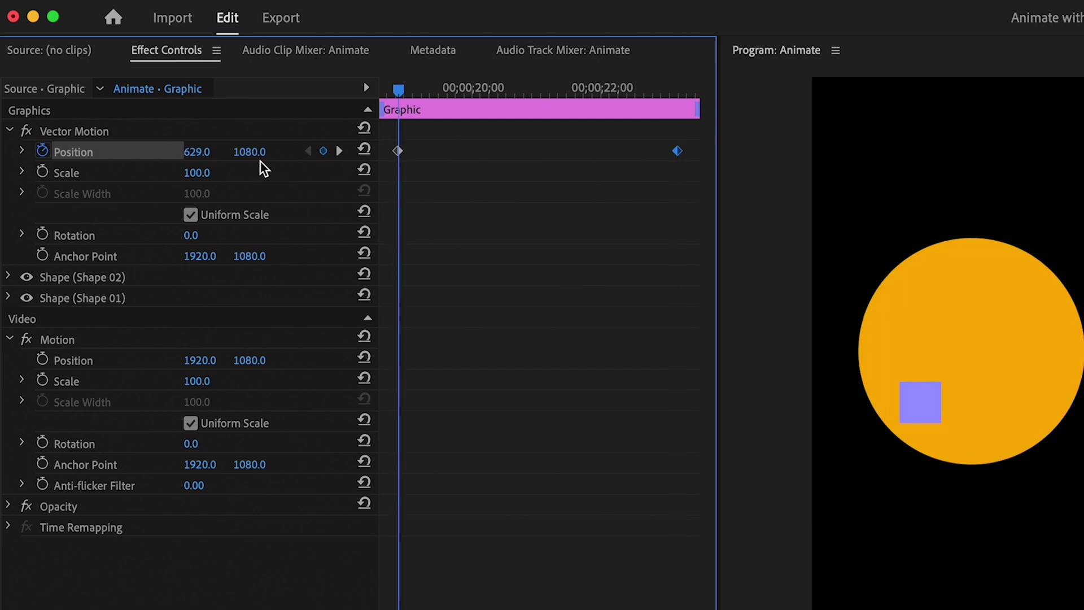
{"action": "left_click", "coordinate": [42, 235]}
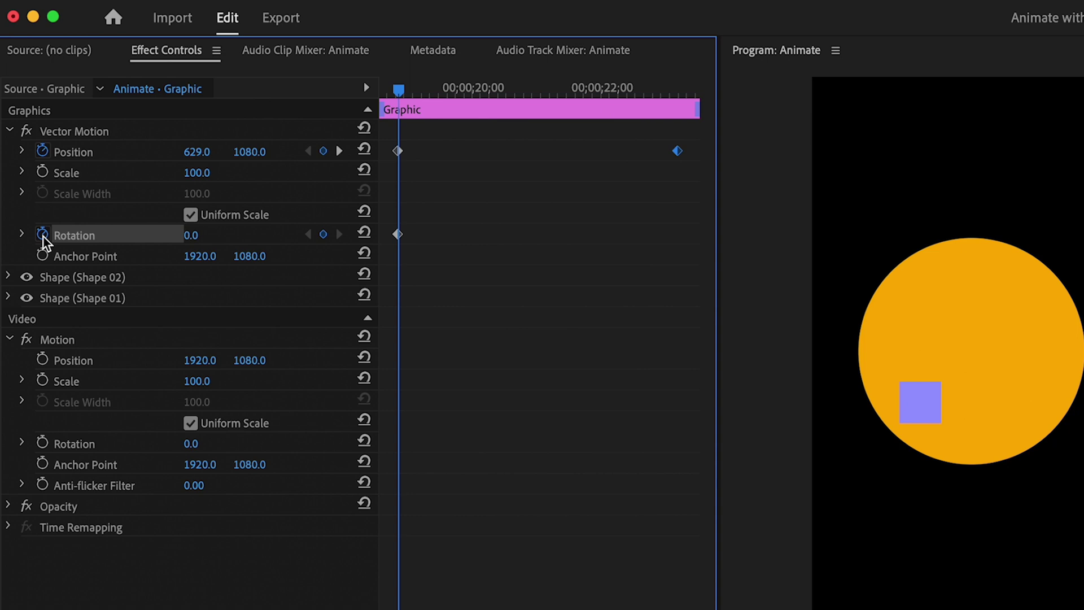
{"action": "left_click", "coordinate": [339, 151]}
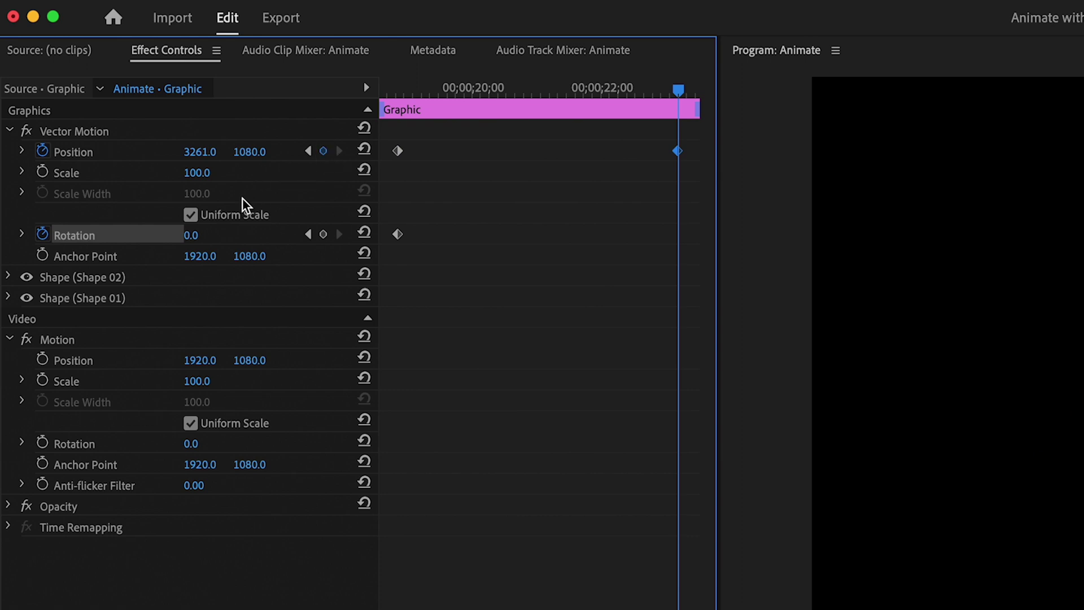
{"action": "left_click", "coordinate": [194, 235]}
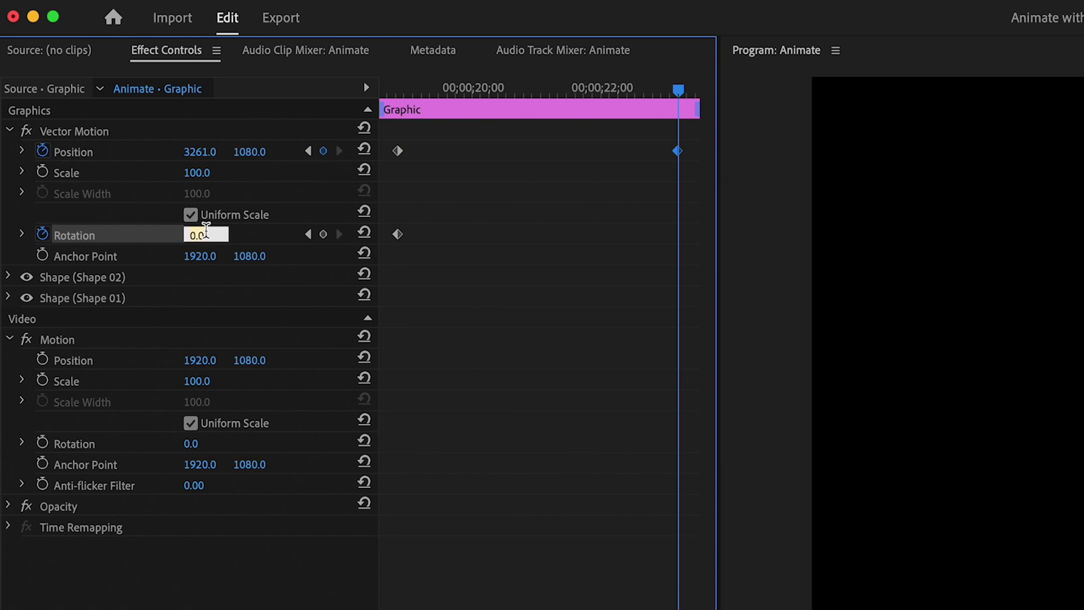
{"action": "key", "text": "Tab"}
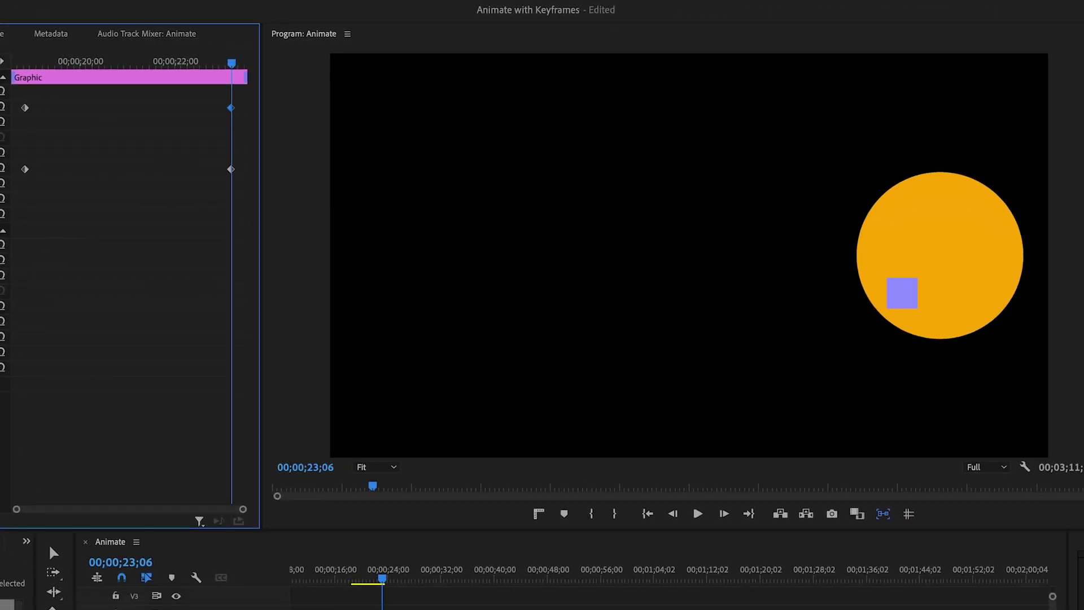
{"action": "left_click", "coordinate": [22, 65]}
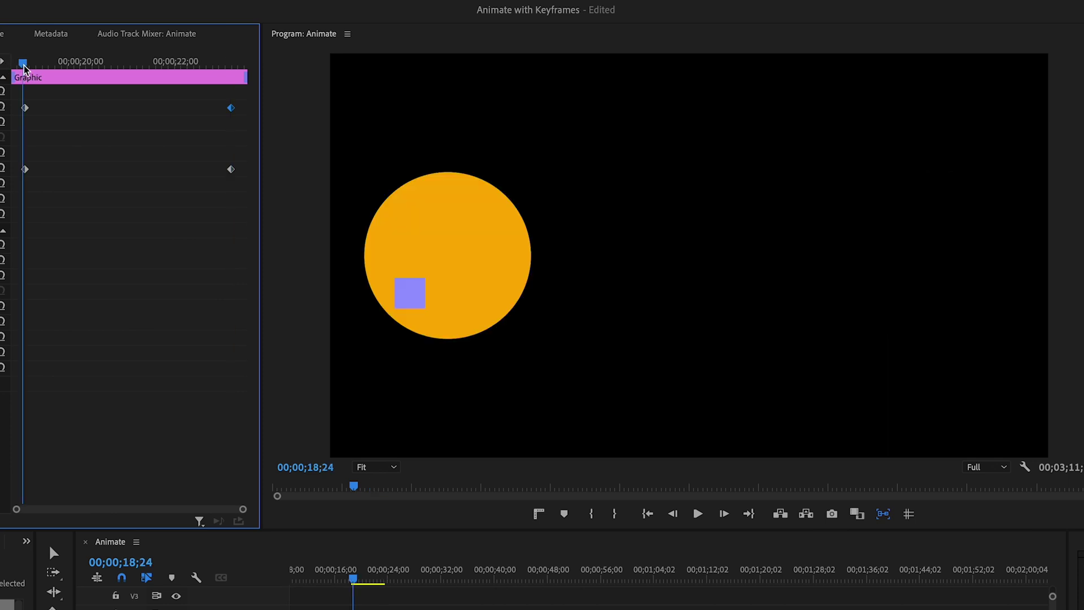
{"action": "key", "text": "space"}
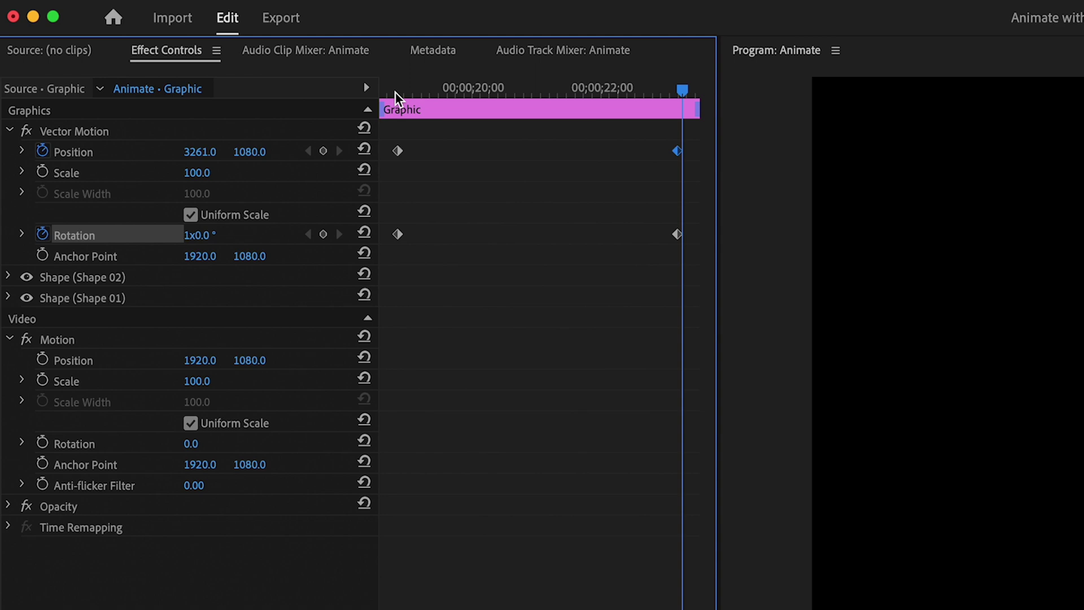
- Apply Ease Out temporal interpolation to the ball's starting Position and Rotation keyframes
{"action": "key", "text": "Left"}
{"action": "key", "text": "Left"}
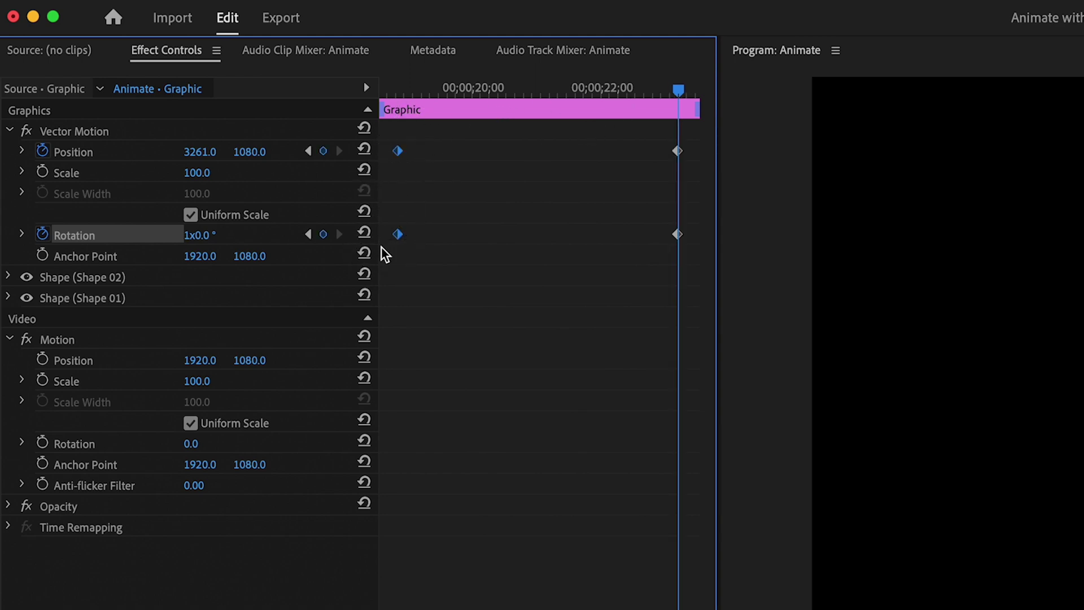
{"action": "right_click", "coordinate": [398, 234]}
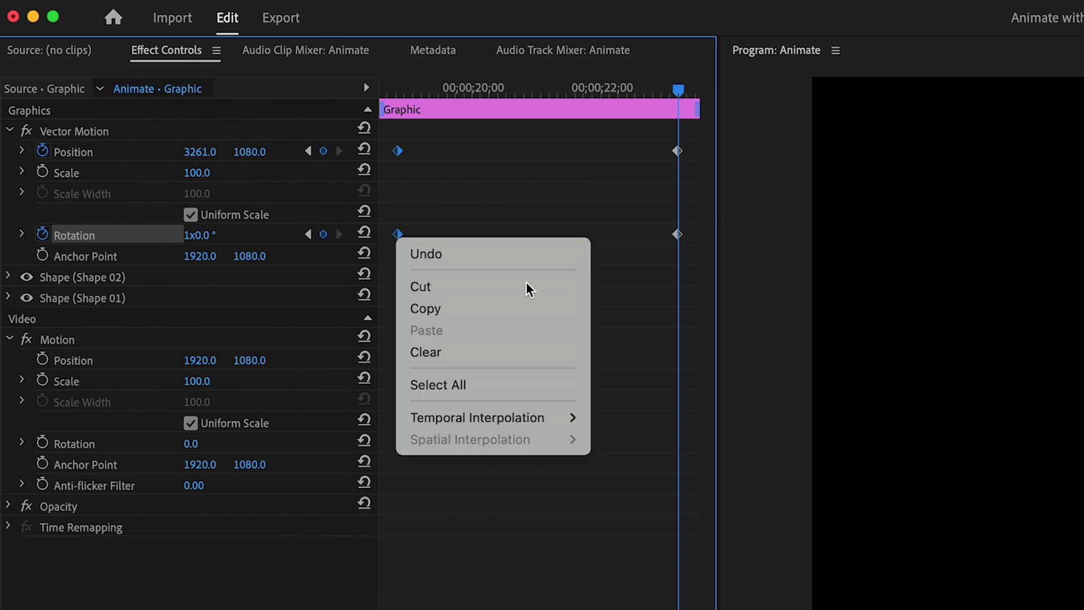
{"action": "mouse_move", "coordinate": [547, 420]}
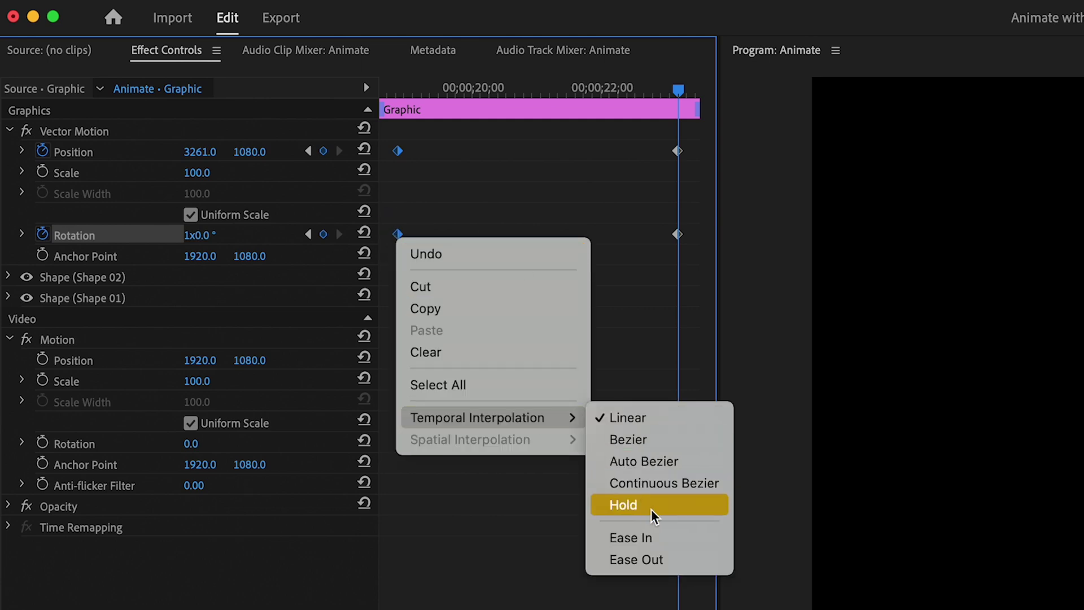
{"action": "left_click", "coordinate": [673, 561]}
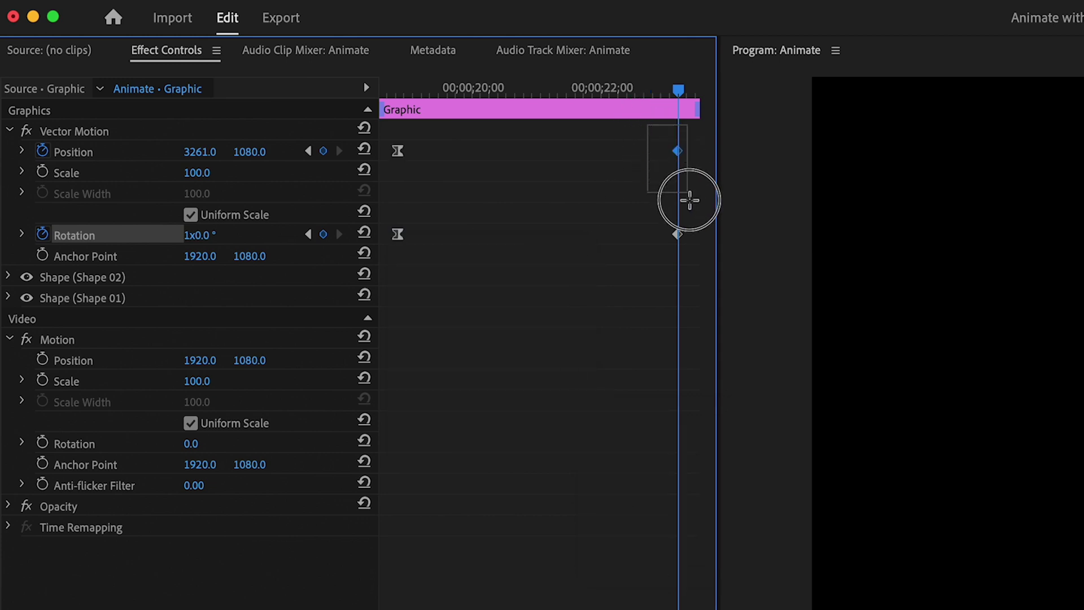
- Apply Ease In temporal interpolation to the ending keyframes
{"action": "right_click", "coordinate": [680, 237]}
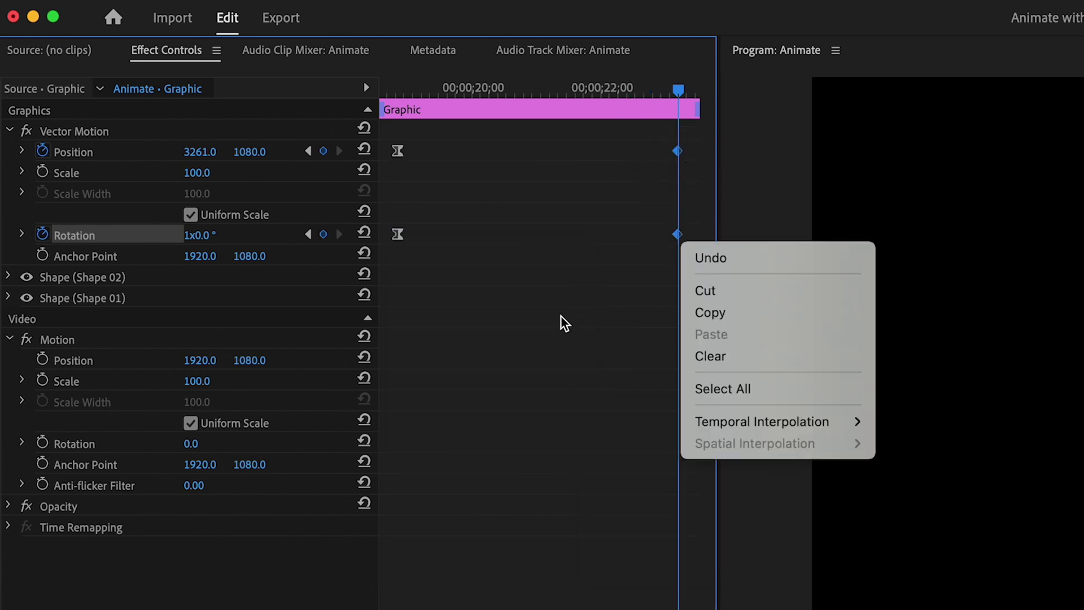
{"action": "mouse_move", "coordinate": [751, 427]}
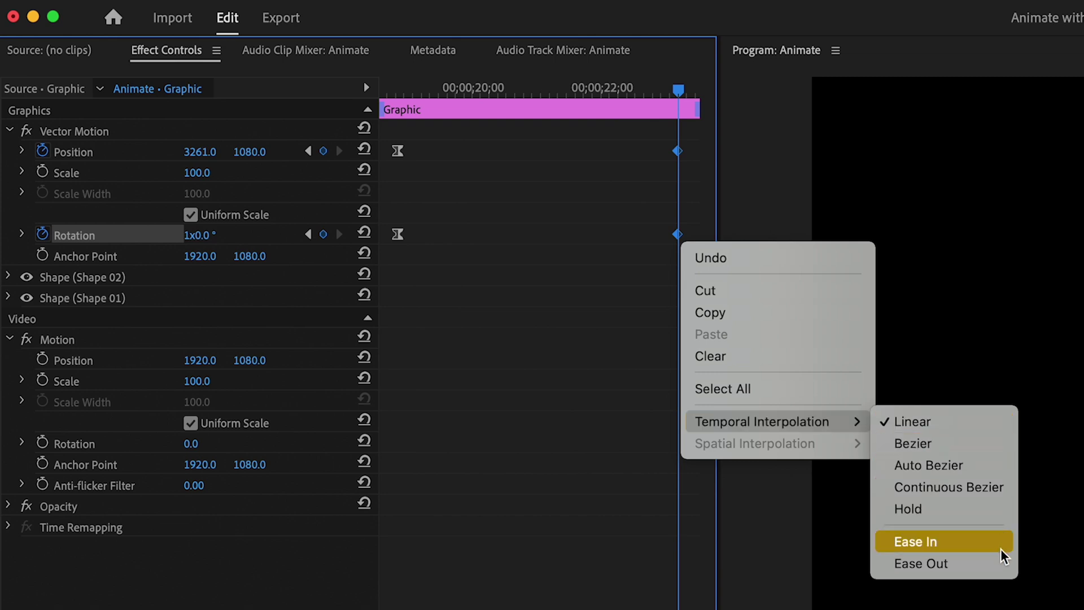
{"action": "left_click", "coordinate": [985, 550]}
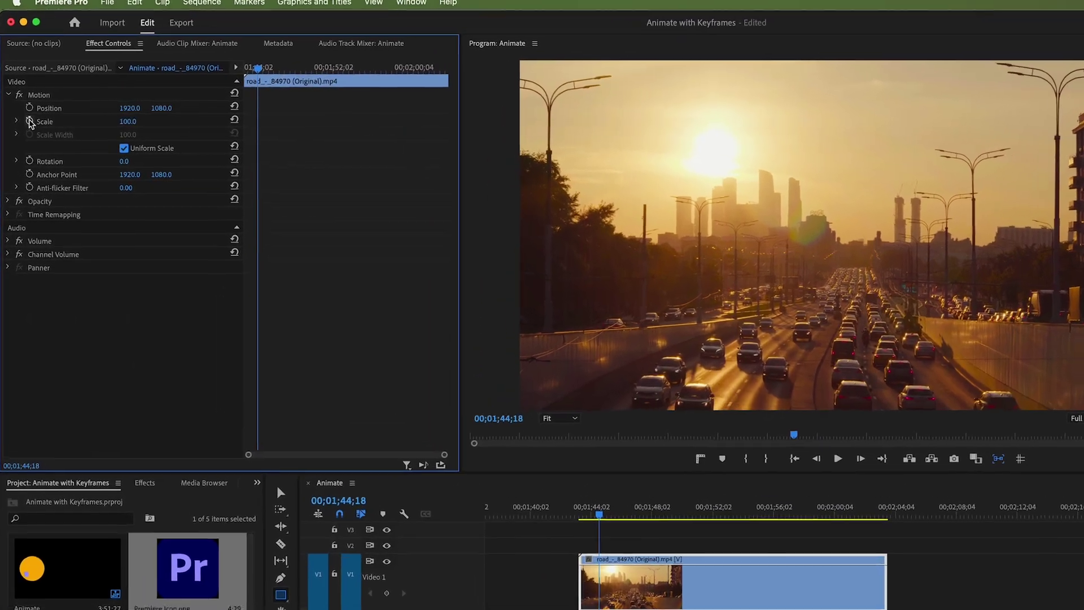
- Keyframe the road clip's Scale from 100 to 120 and preview the slow zoom-in
{"action": "left_click", "coordinate": [24, 118]}
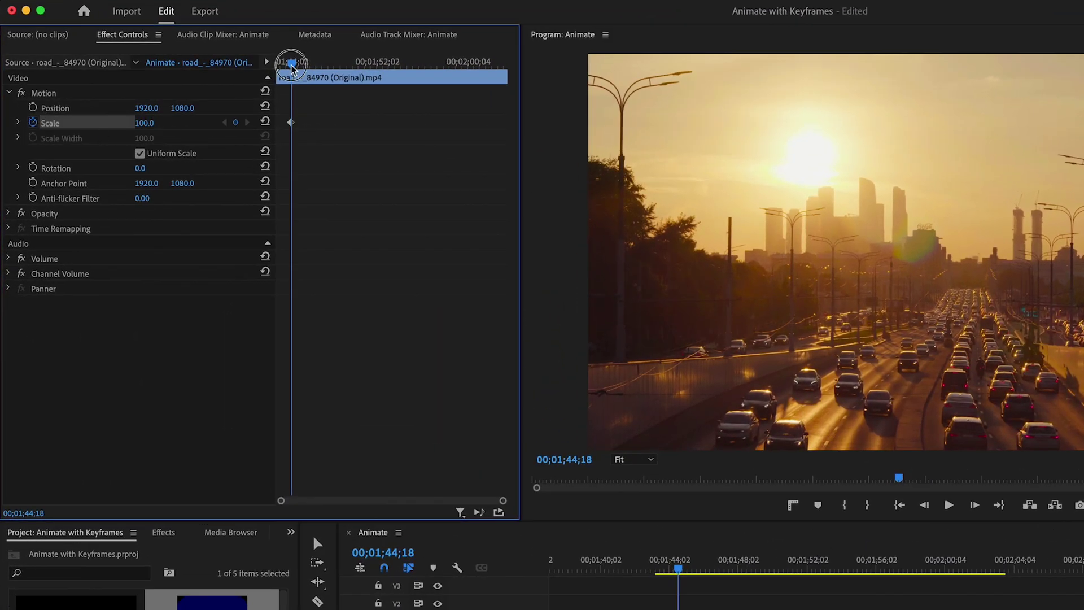
{"action": "left_click_drag", "start_coordinate": [291, 63], "coordinate": [332, 63]}
{"action": "type", "text": "120"}
{"action": "key", "text": "Return"}
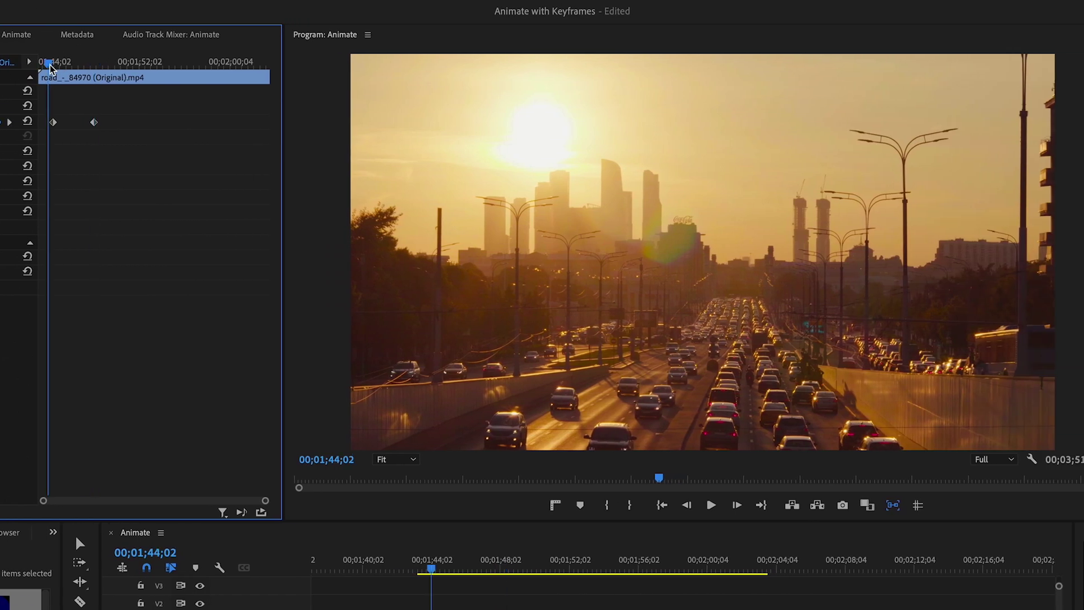
{"action": "key", "text": "space"}
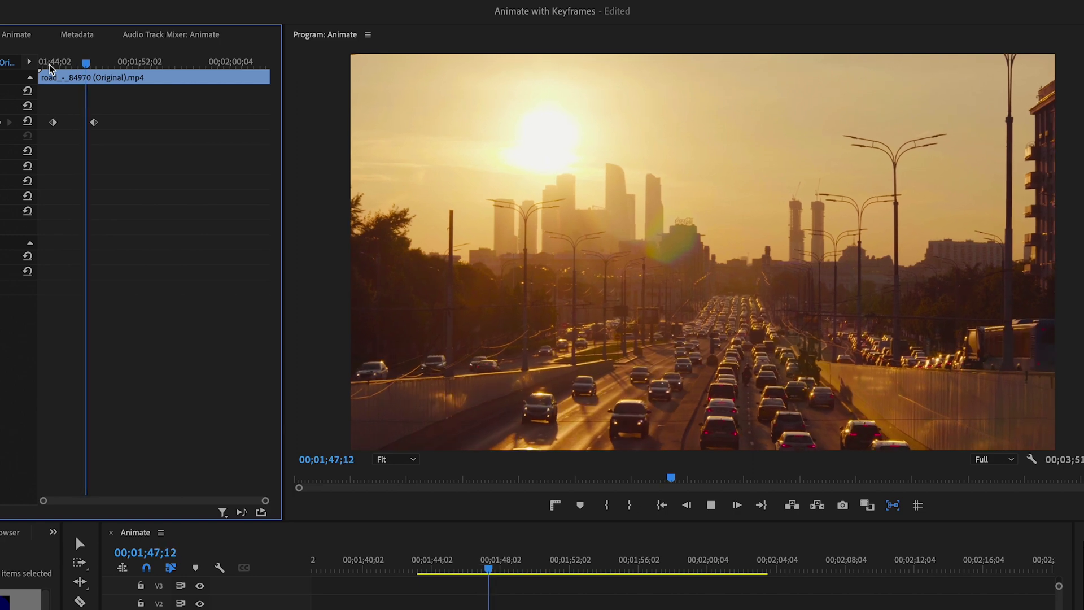
{"action": "key", "text": "space"}
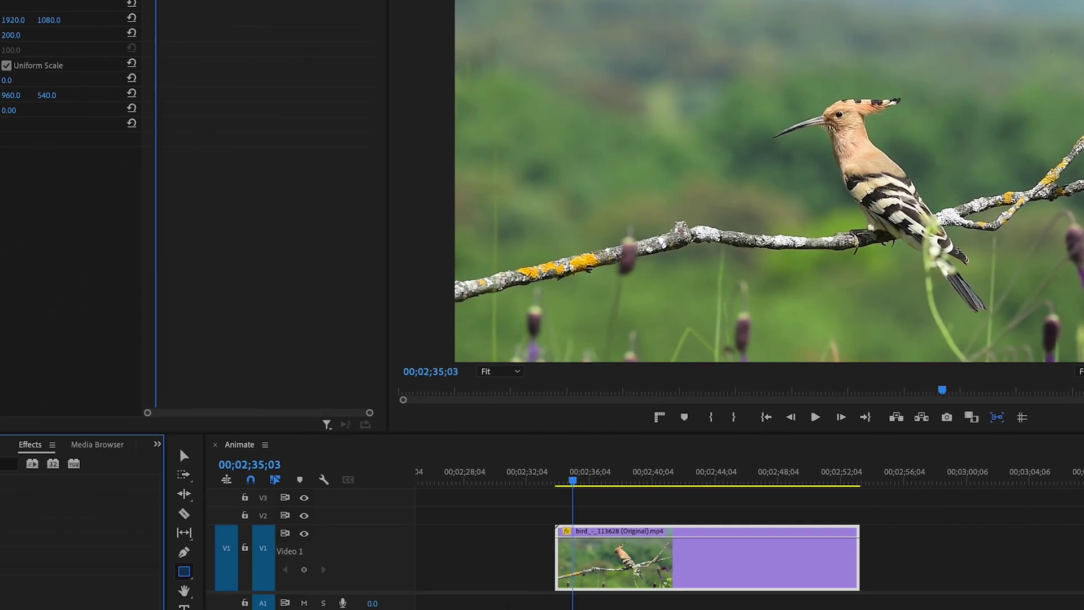
- Find the Tint effect in the Effects panel and apply it to the bird clip
{"action": "left_click", "coordinate": [6, 464]}
{"action": "type", "text": "tint"}
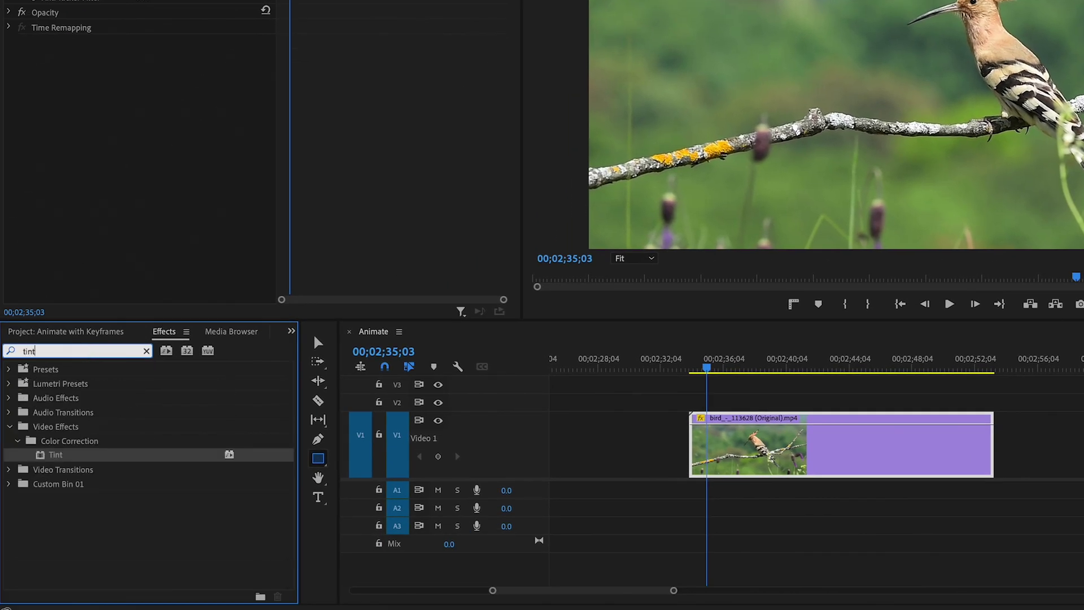
{"action": "left_click_drag", "start_coordinate": [139, 459], "coordinate": [774, 452]}
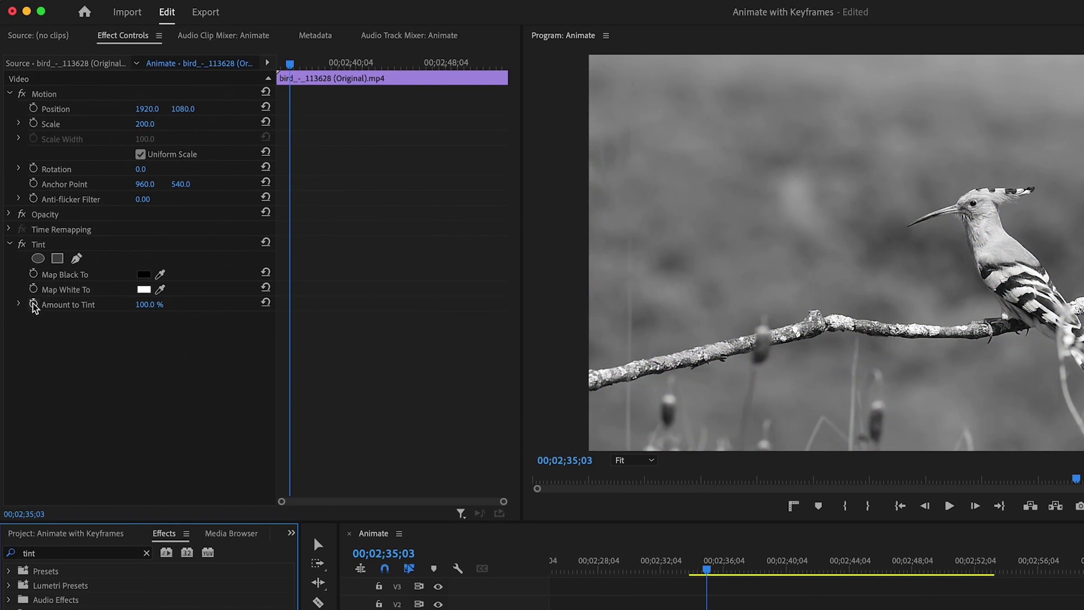
- Keyframe Amount to Tint at 100%, then set it to 0% later in the clip
{"action": "left_click", "coordinate": [33, 306]}
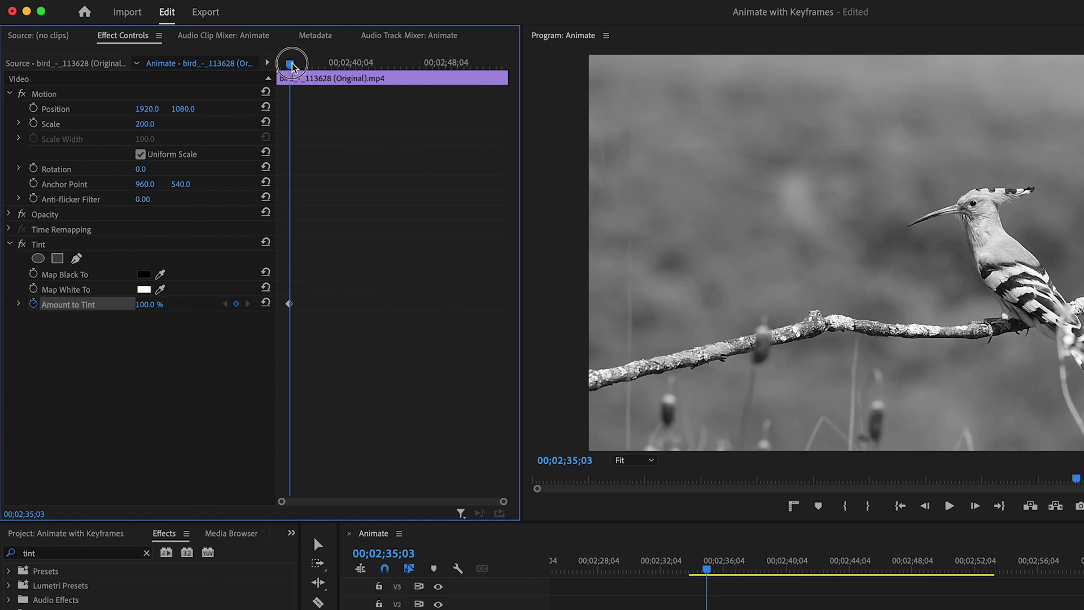
{"action": "left_click_drag", "start_coordinate": [289, 64], "coordinate": [373, 80]}
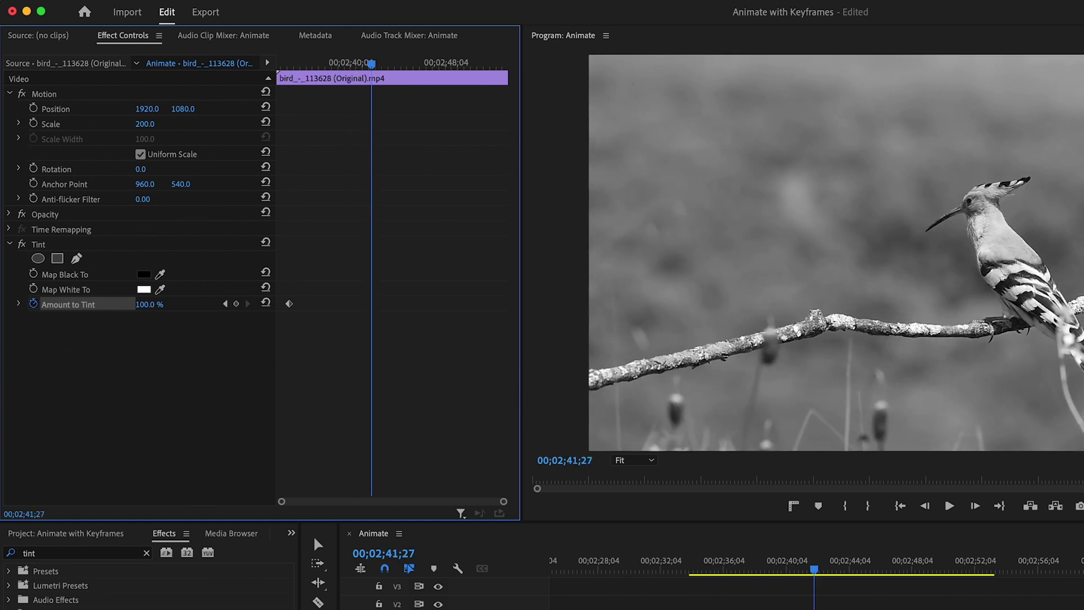
{"action": "left_click_drag", "start_coordinate": [371, 305], "coordinate": [341, 305]}
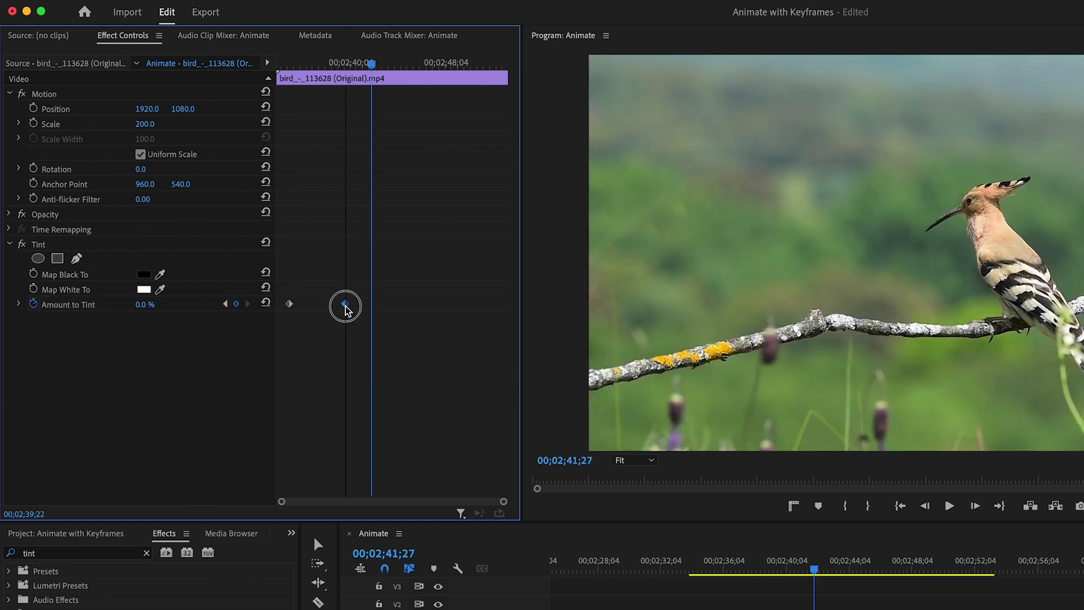
- Return to the first tint keyframe and play the greyscale-to-colour fade
{"action": "left_click", "coordinate": [225, 304]}
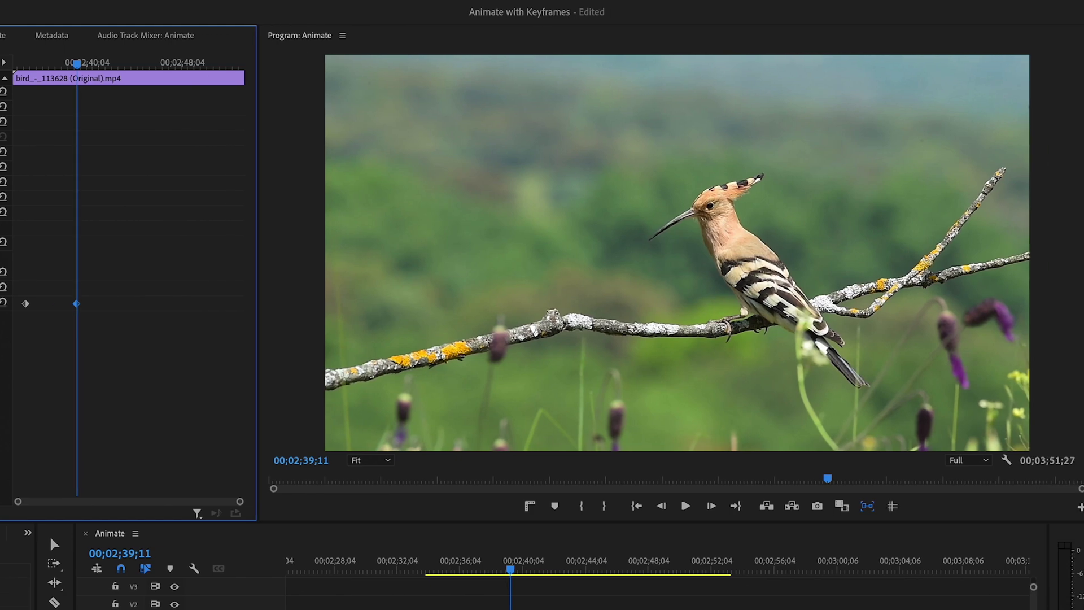
{"action": "left_click", "coordinate": [172, 304]}
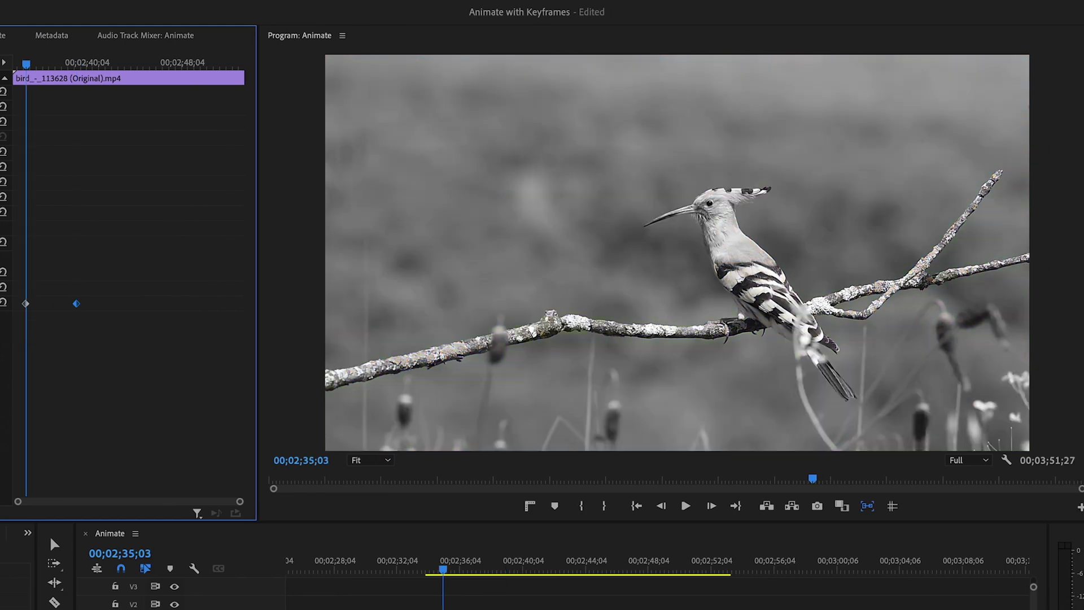
{"action": "key", "text": "space"}
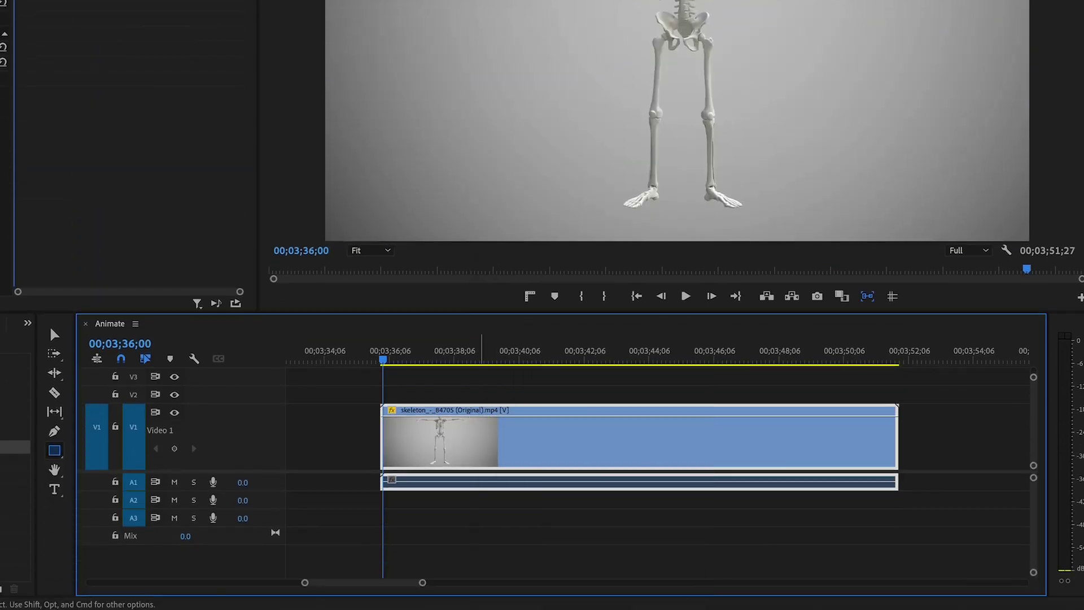
- Show the skeleton clip's Time Remapping > Speed keyframes on the timeline
{"action": "right_click", "coordinate": [482, 435]}
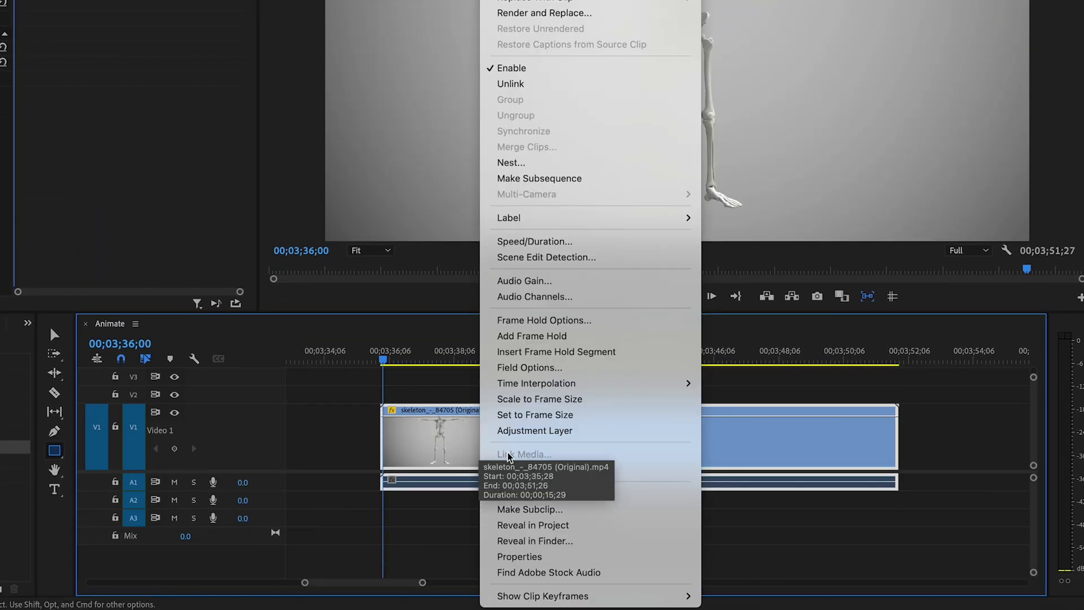
{"action": "mouse_move", "coordinate": [663, 603]}
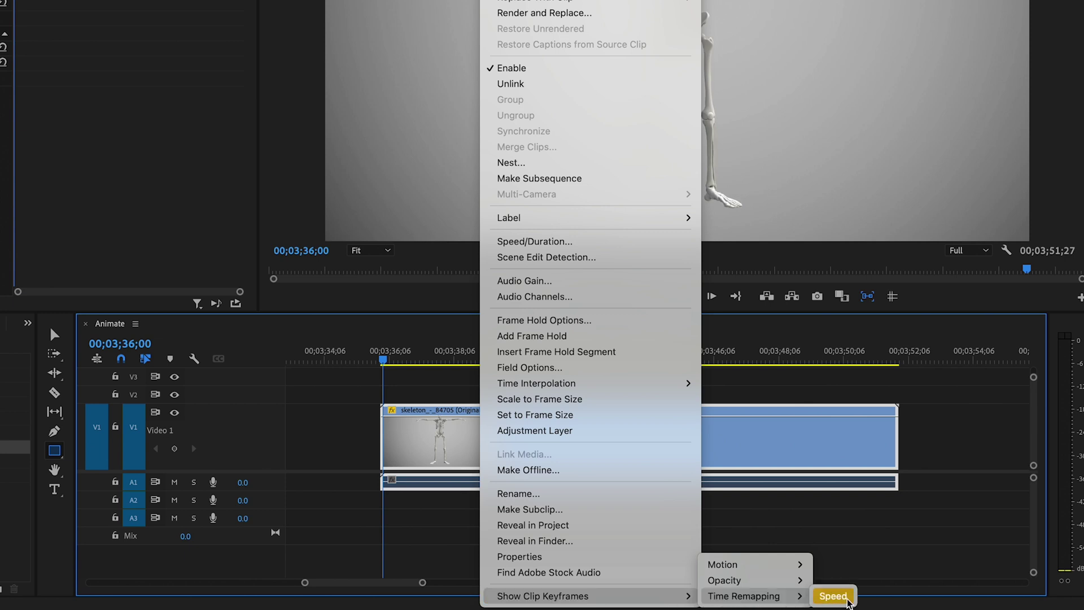
{"action": "left_click", "coordinate": [833, 596]}
- Drag the speed keyframe apart into a gradual ramp and play it back
{"action": "left_click_drag", "start_coordinate": [327, 359], "coordinate": [365, 363]}
{"action": "left_click_drag", "start_coordinate": [366, 500], "coordinate": [411, 499]}
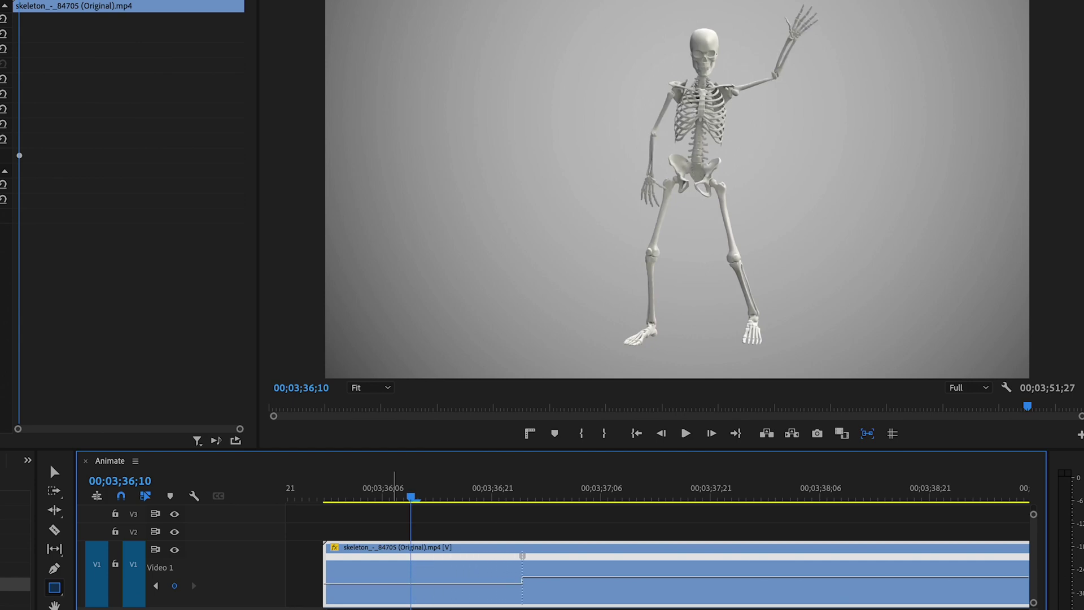
{"action": "left_click_drag", "start_coordinate": [526, 559], "coordinate": [588, 562]}
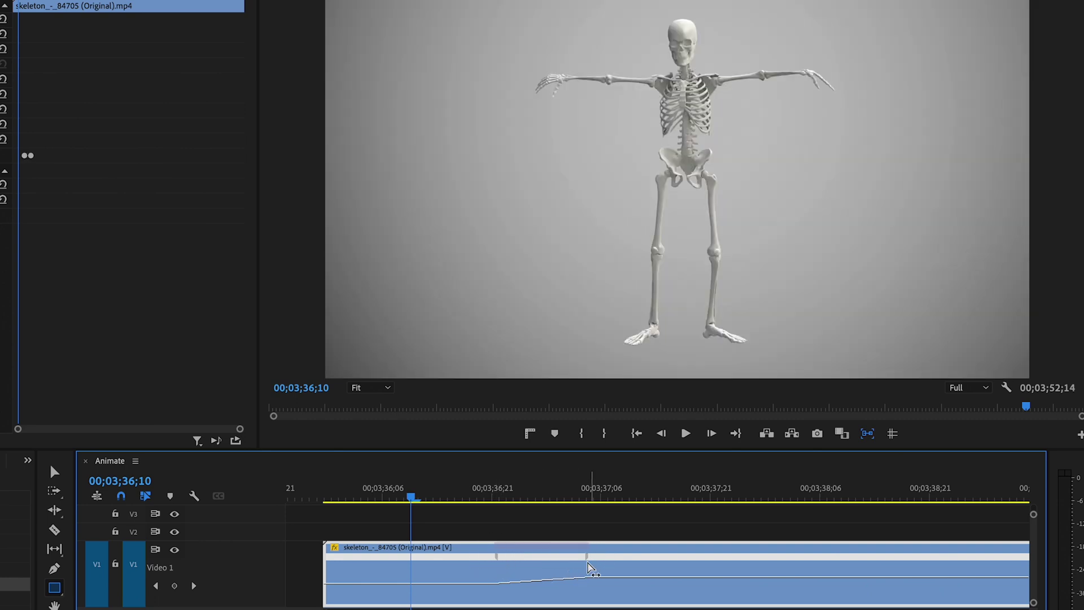
{"action": "left_click", "coordinate": [326, 495]}
{"action": "key", "text": "space"}
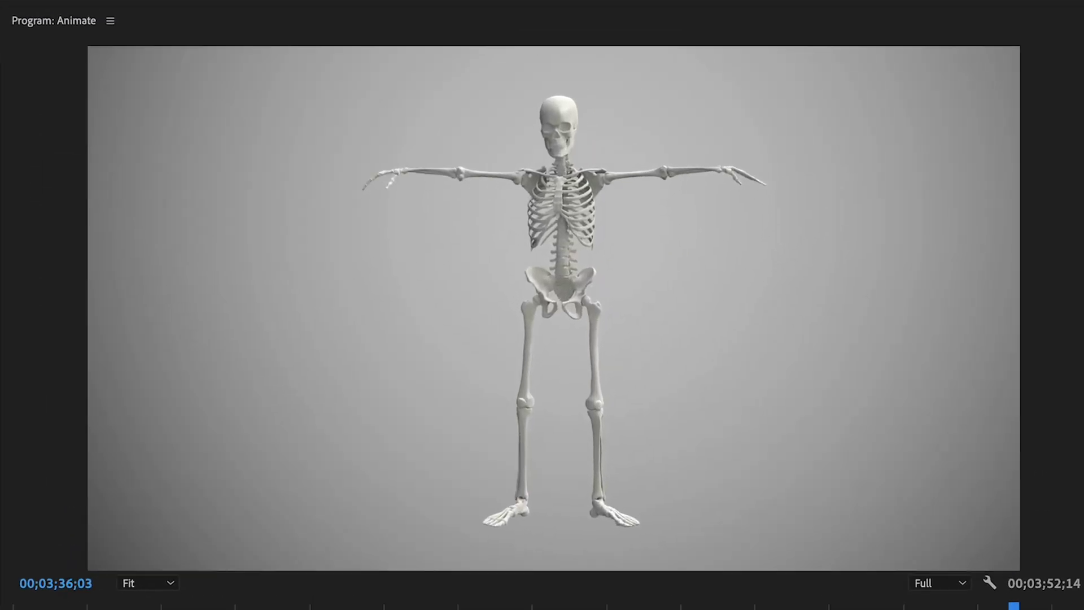